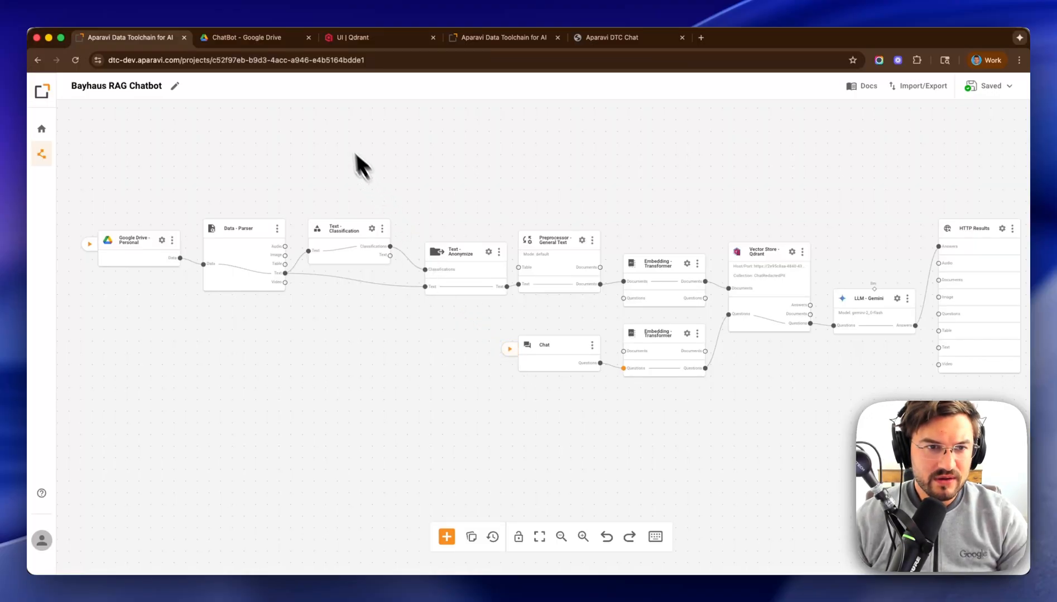
- Switch to Google Drive, look through the PDFs in the ChatBot folder, and open the ByteBay Studios project overview
left_click(254, 38)
left_click(887, 323)
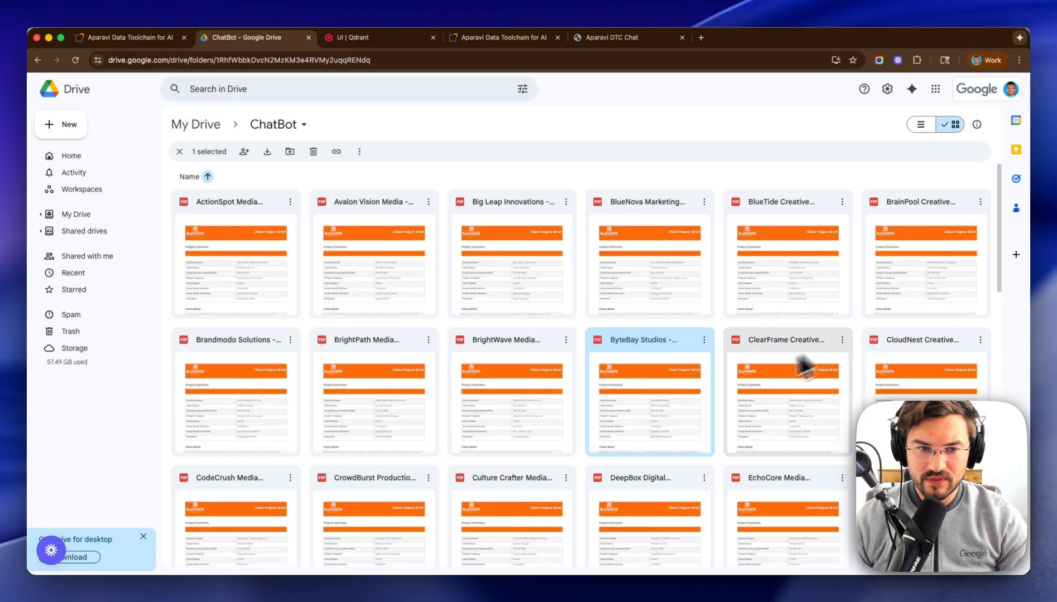
scroll(802, 359, "down", 2)
scroll(739, 379, "down", 9)
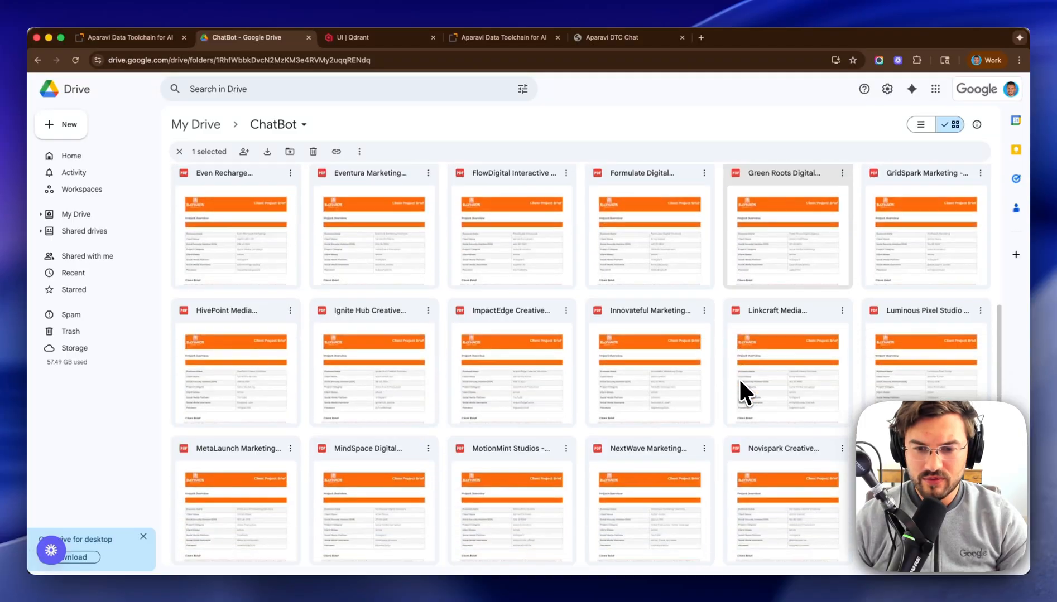
scroll(738, 383, "up", 2)
scroll(740, 390, "up", 5)
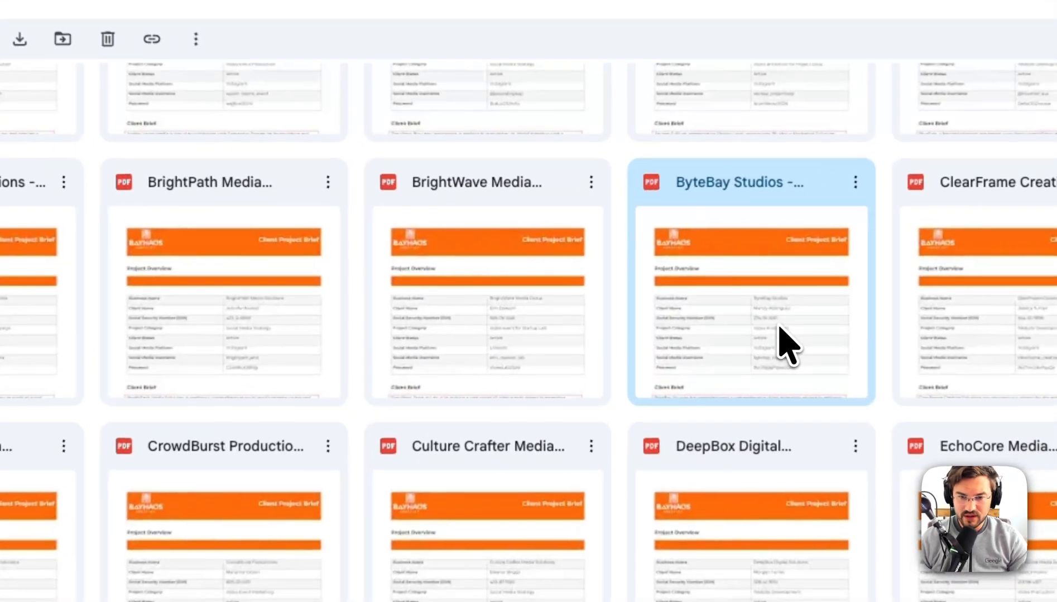
double_click(665, 311)
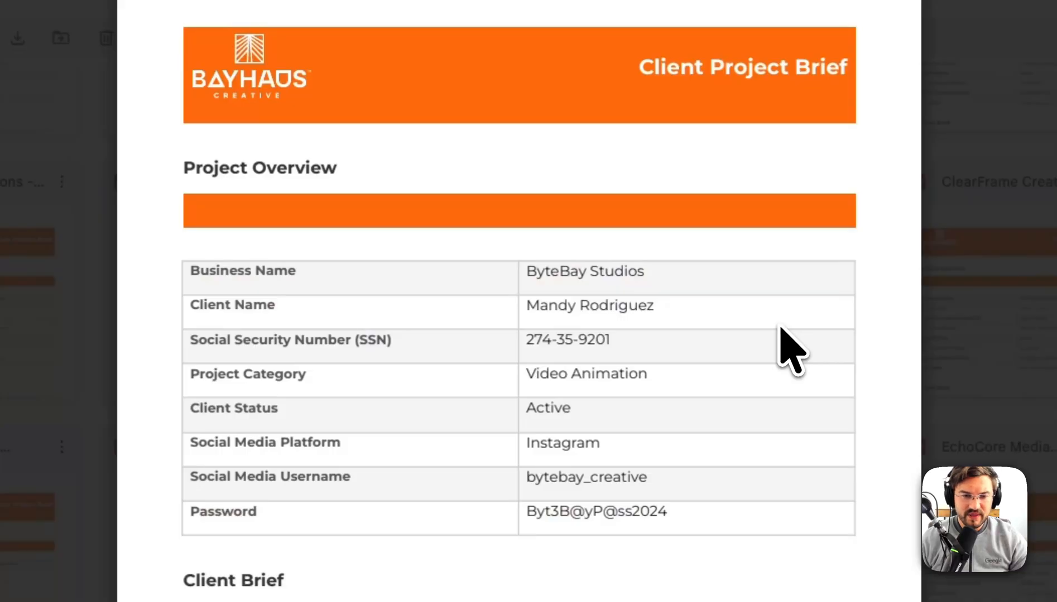
- Examine the ByteBay Studios project overview table and client brief, highlighting the table entries and the Social Security Number row
scroll(792, 352, "down", 1)
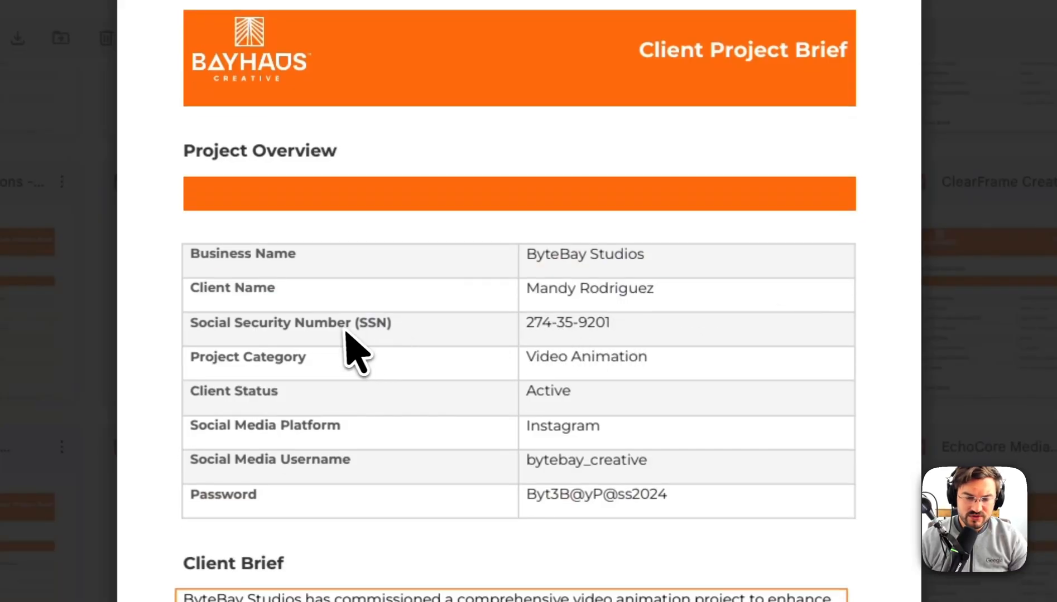
left_click_drag(296, 328, 655, 348)
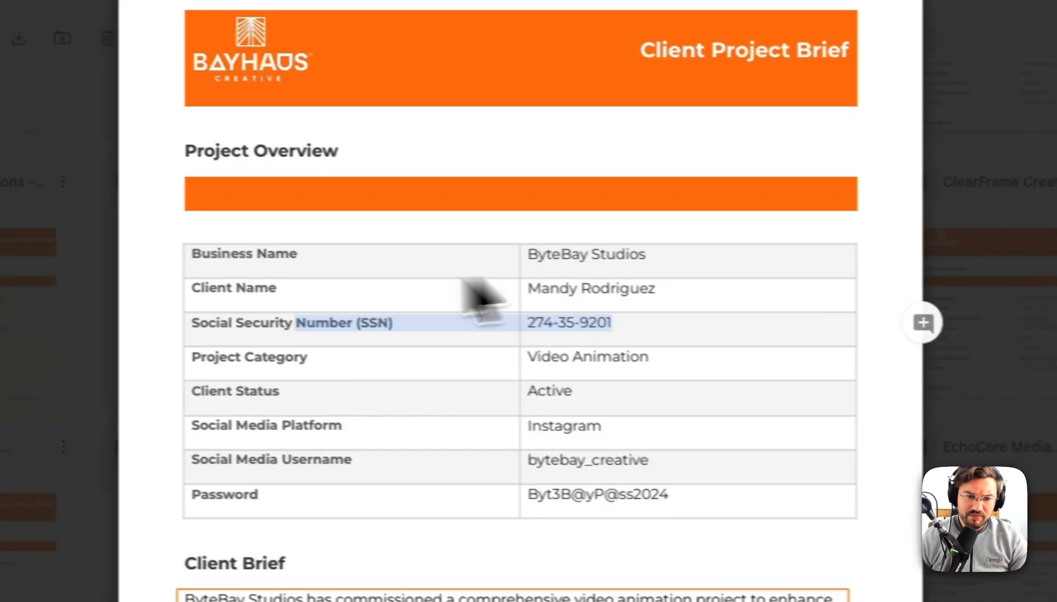
left_click(264, 304)
left_click_drag(401, 278, 854, 534)
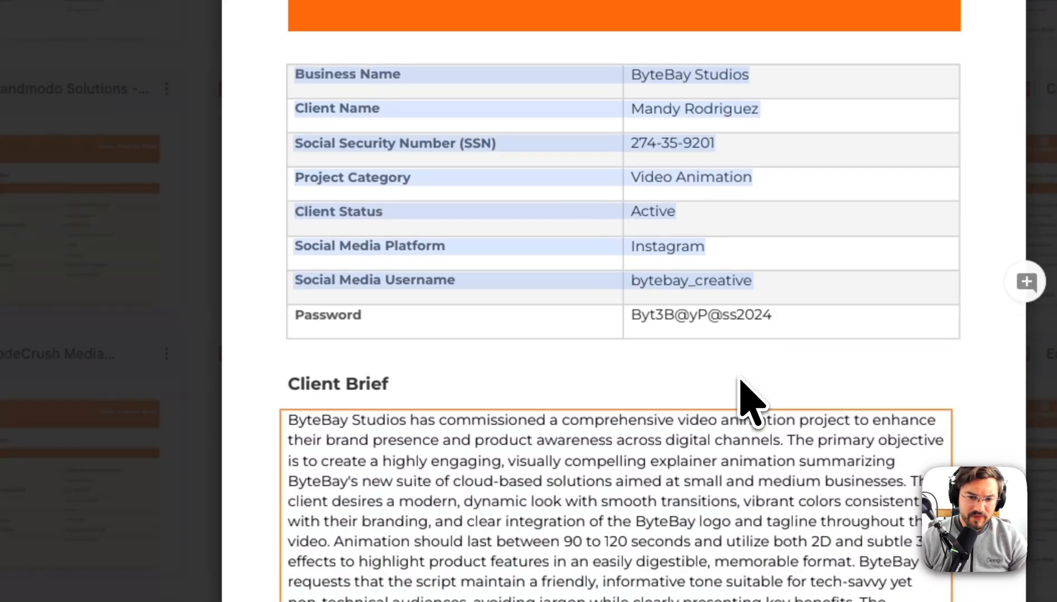
scroll(479, 390, "down", 2)
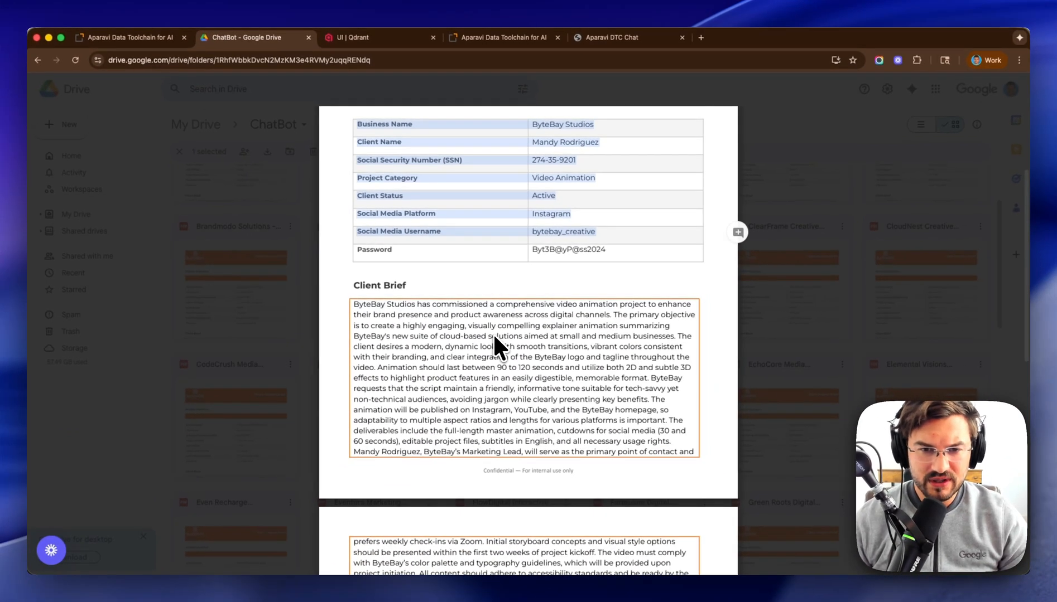
scroll(494, 337, "up", 2)
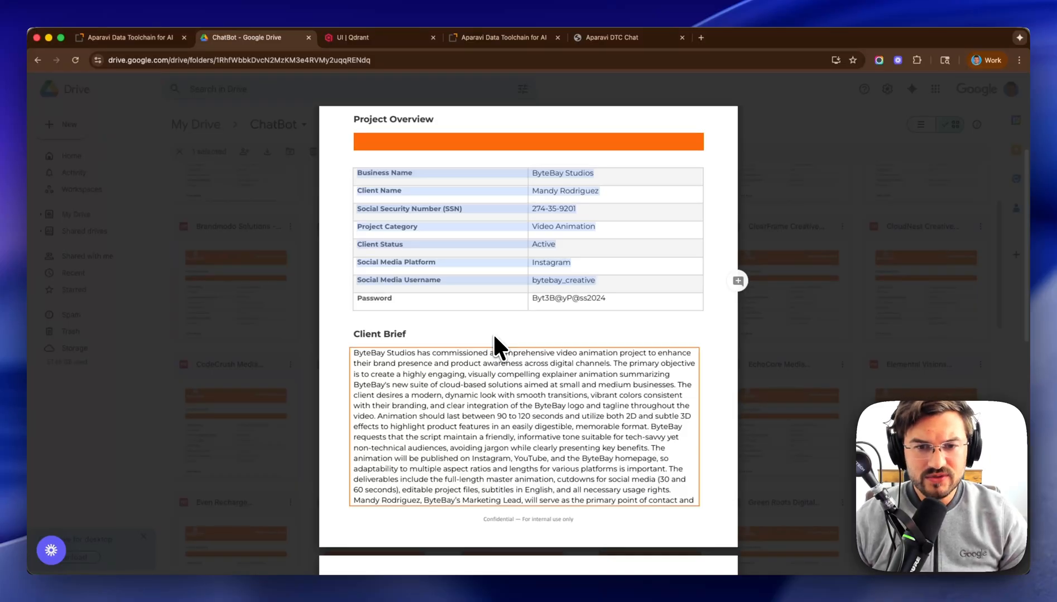
left_click_drag(588, 211, 387, 202)
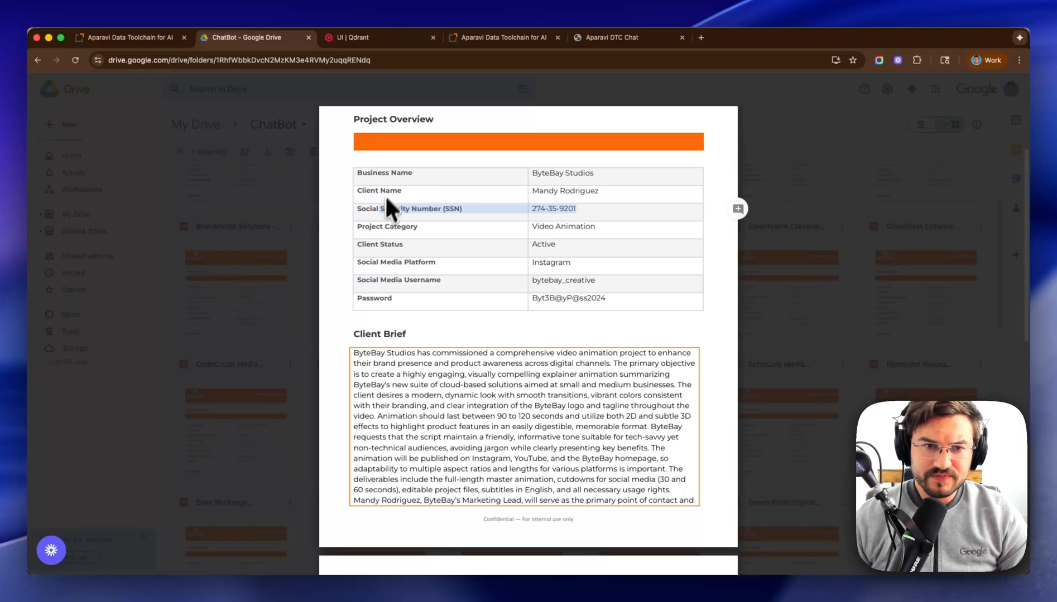
- Switch to Aparavi DTC Chat and clear the existing conversation
left_click(602, 38)
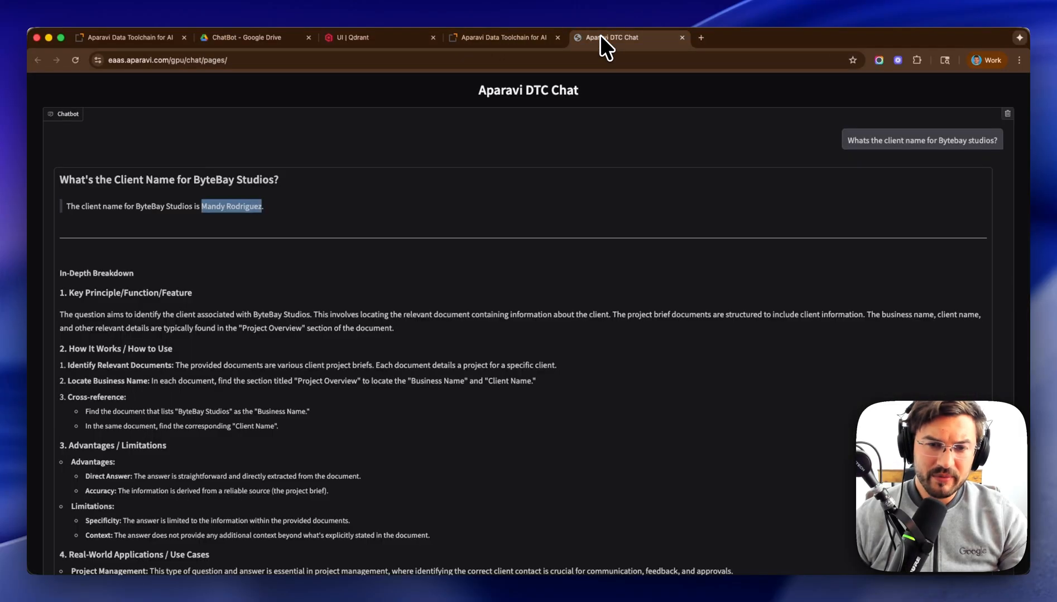
scroll(418, 401, "down", 1)
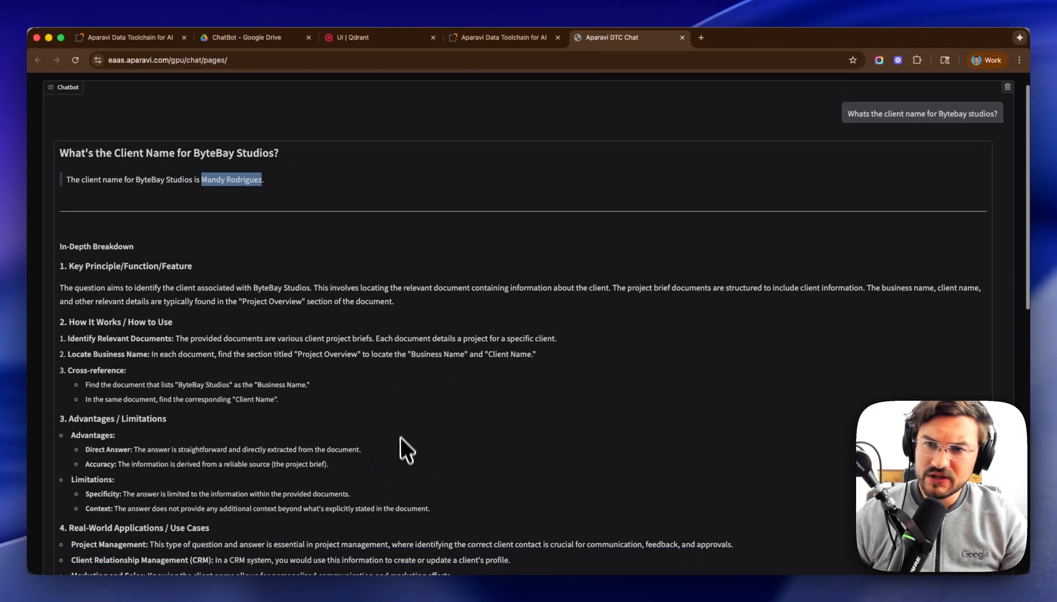
left_click(1007, 87)
- Ask the chatbot "Whats the client name for ByteBay Studios?"
left_click(280, 535)
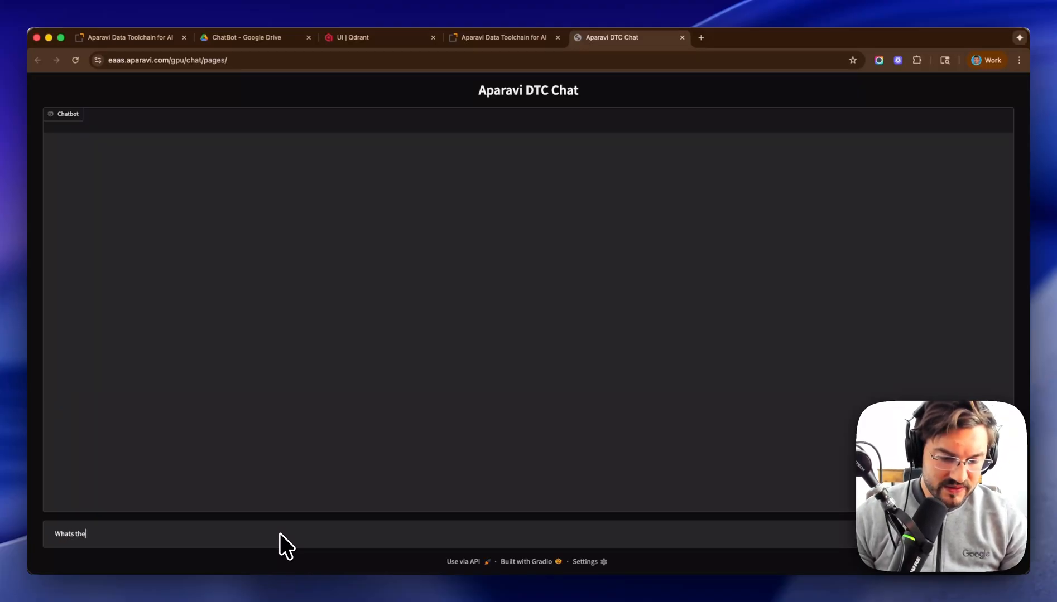
type("Whats the client")
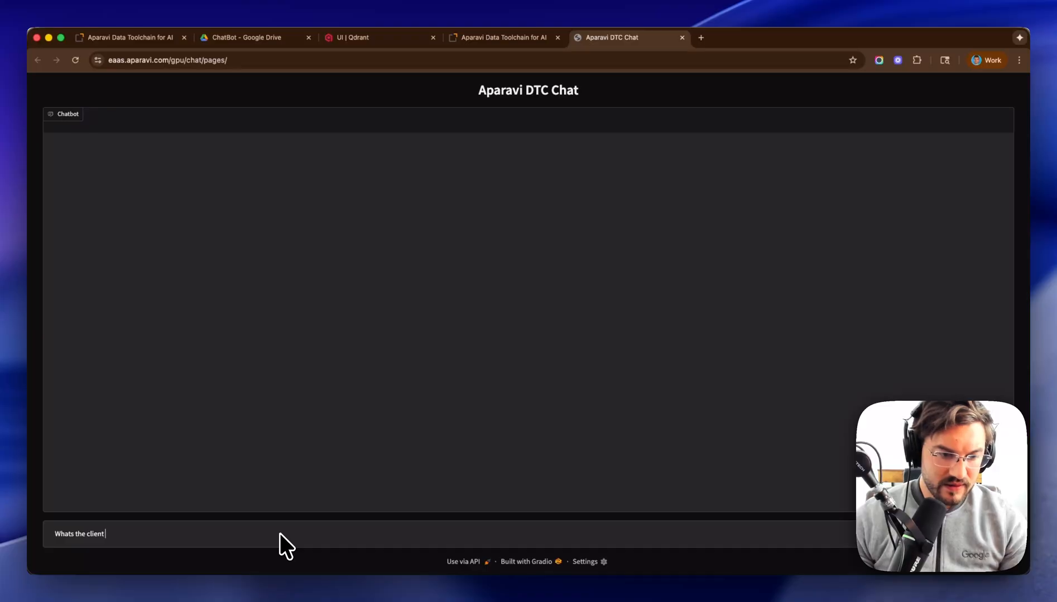
type(" name for")
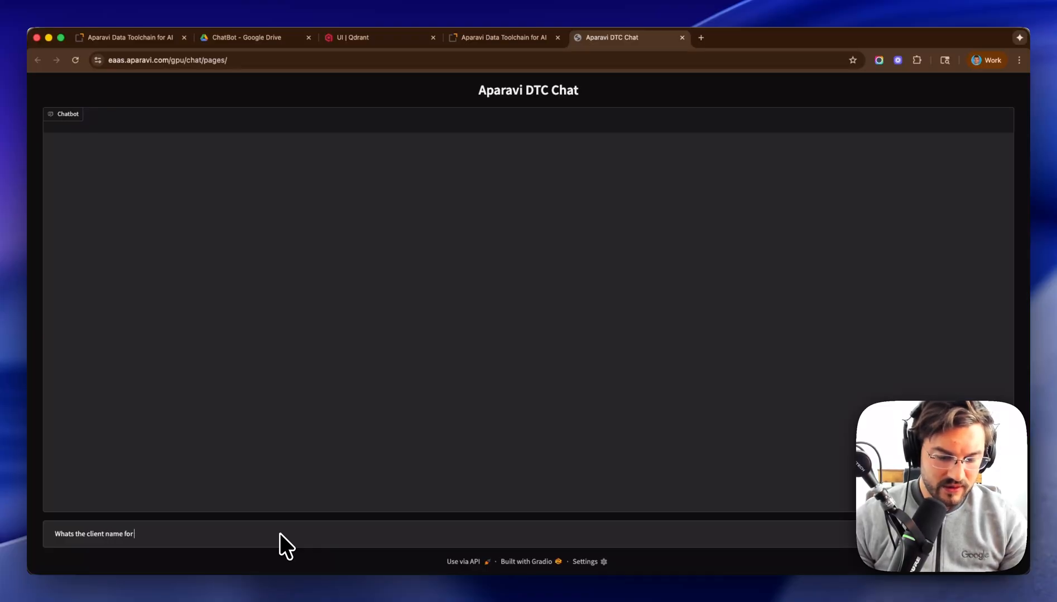
type(" By")
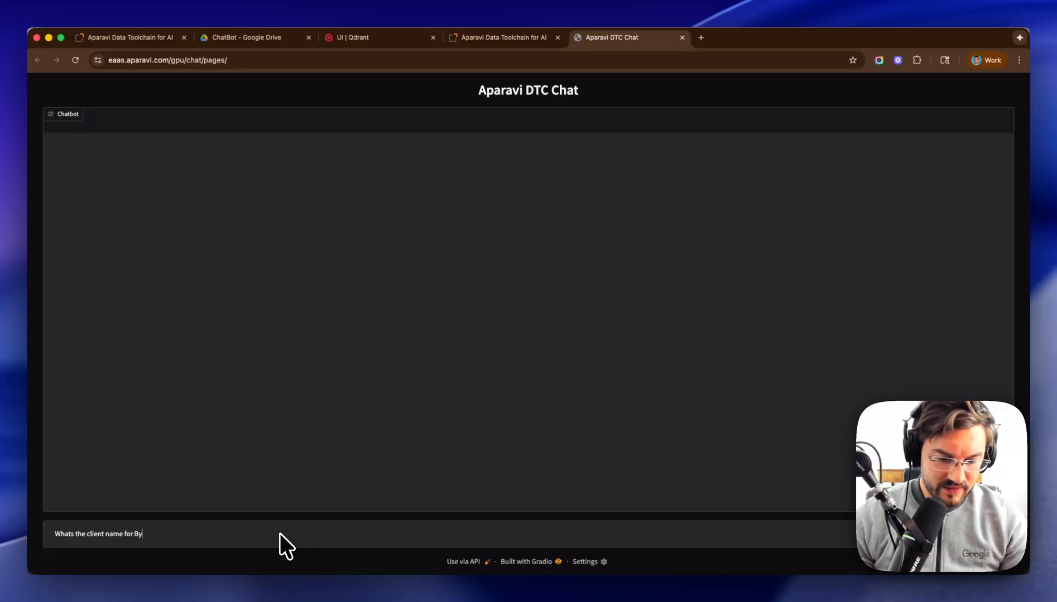
type("teB")
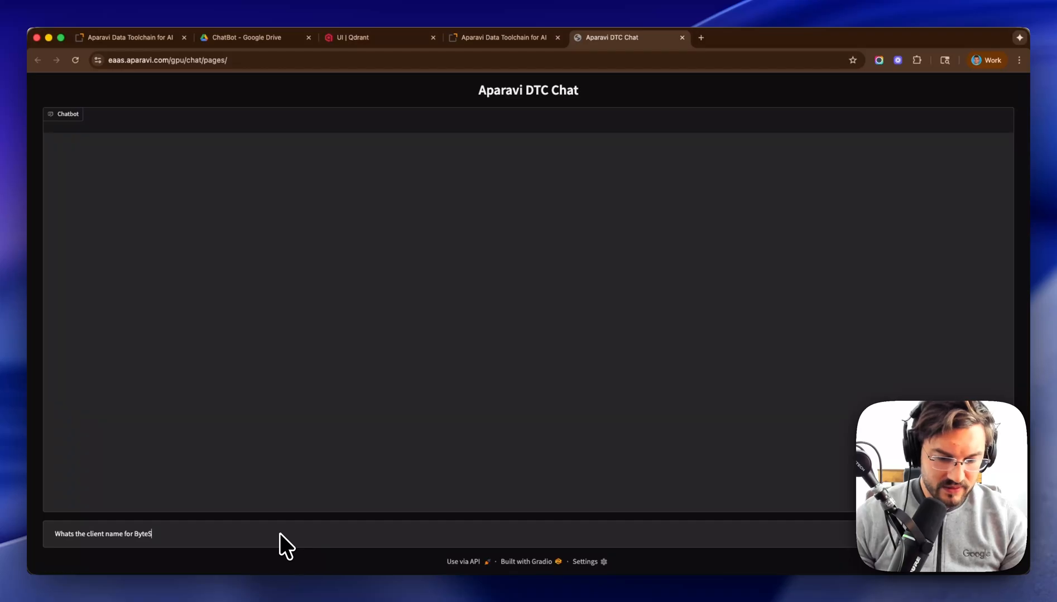
key("BackSpace")
type("Bay Stud")
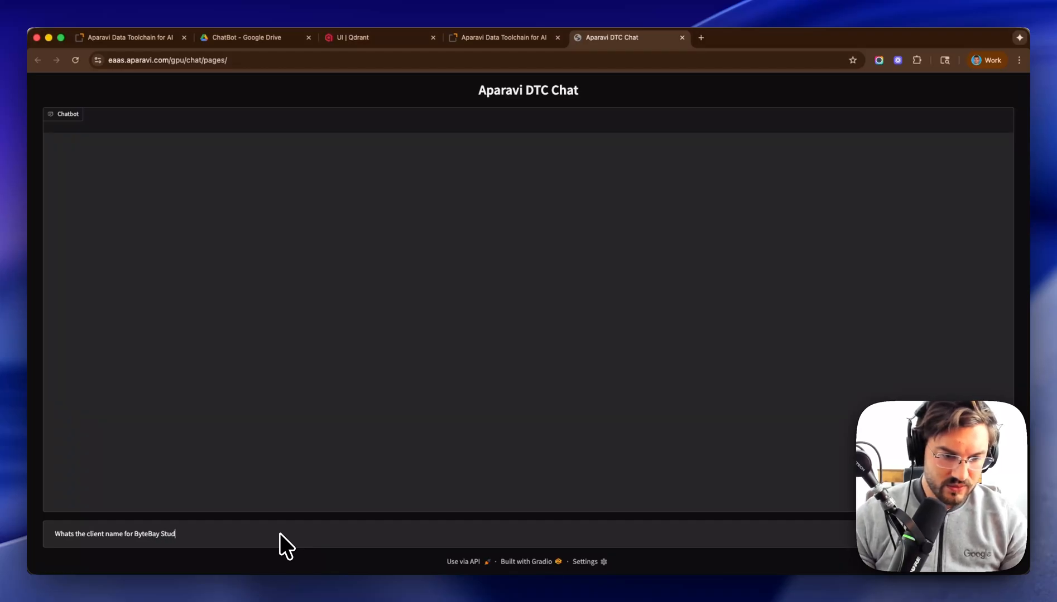
type("ios?")
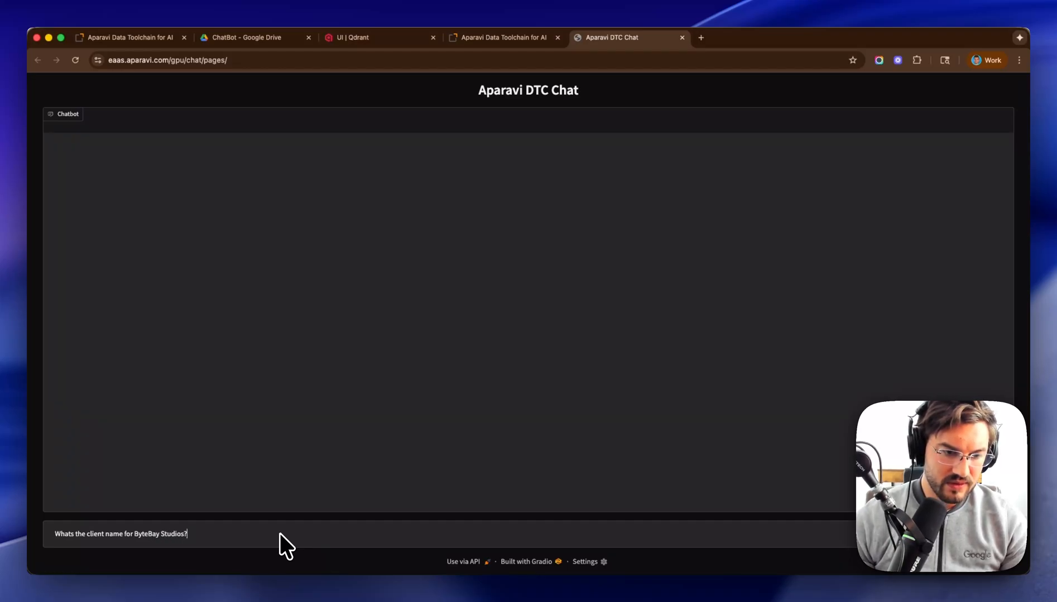
key("Return")
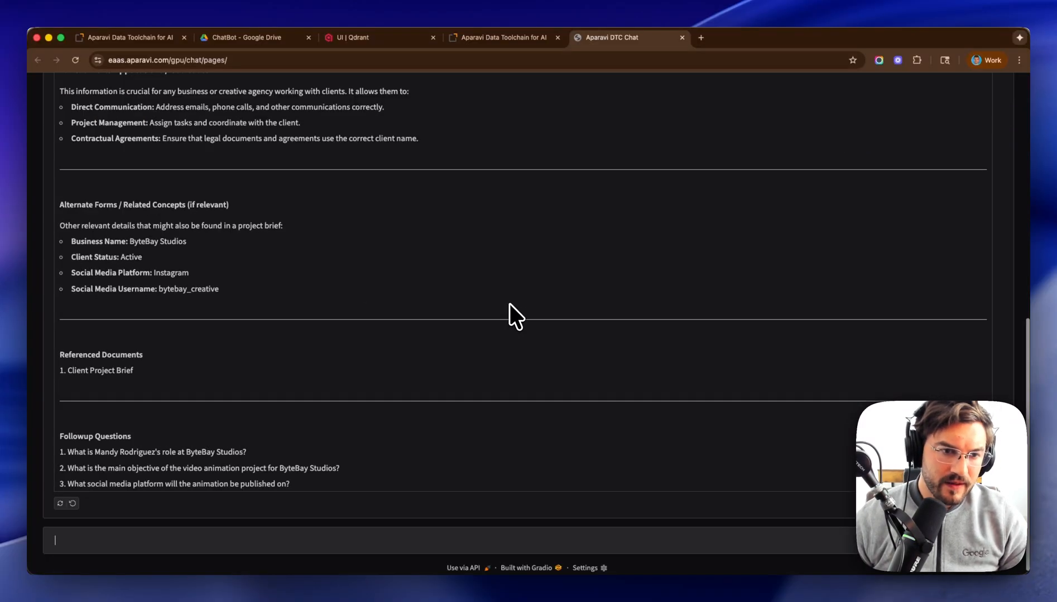
- Review the start of the chatbot's answer and highlight the client's name in it
scroll(366, 267, "up", 2)
scroll(366, 267, "up", 8)
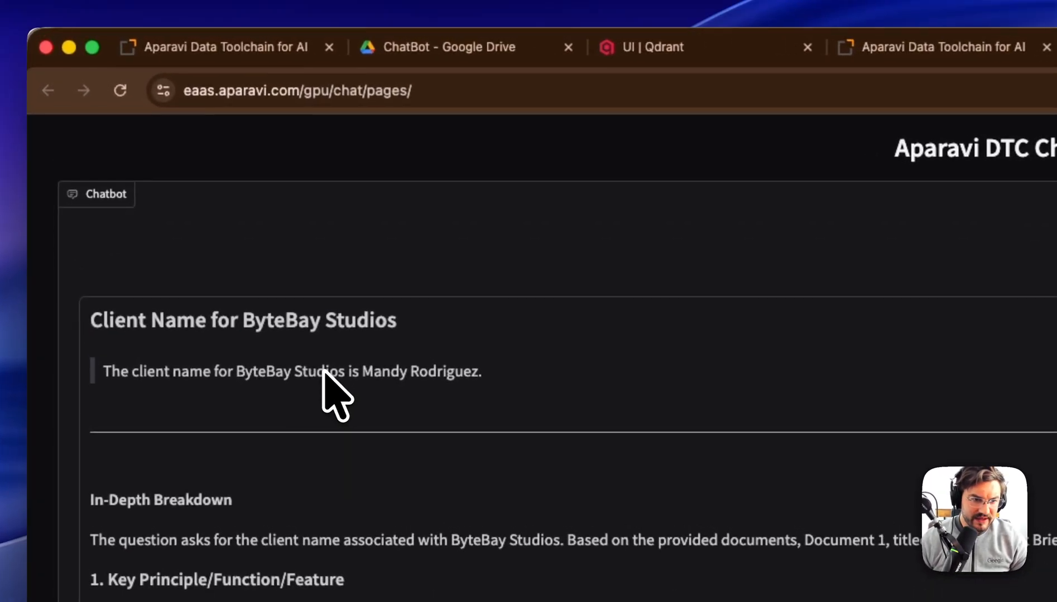
left_click_drag(363, 371, 463, 372)
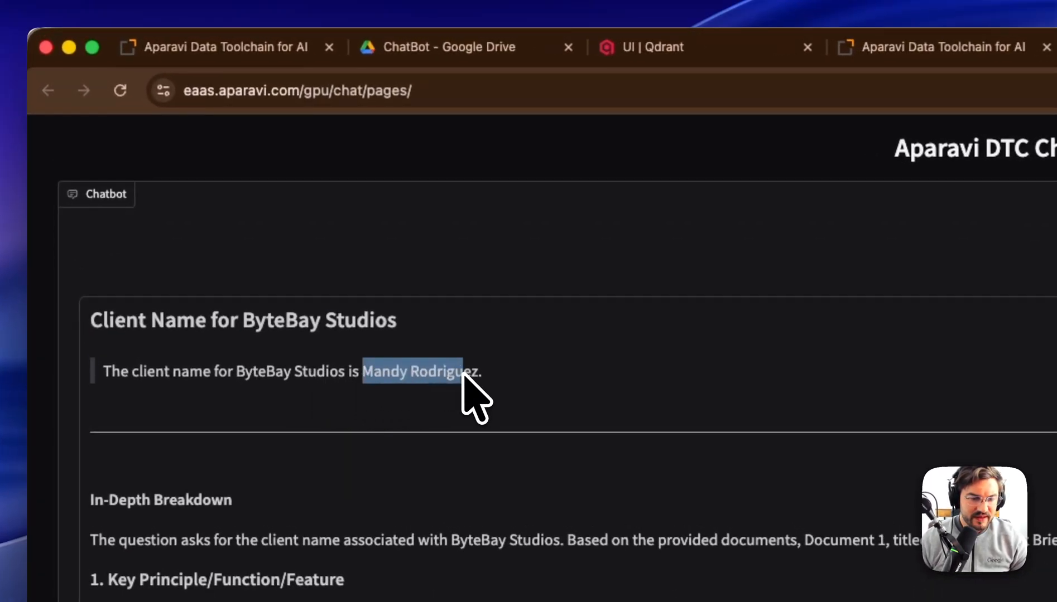
- Return to the ByteBay Studios PDF in Google Drive and highlight the business name and client name values for comparison
left_click(499, 56)
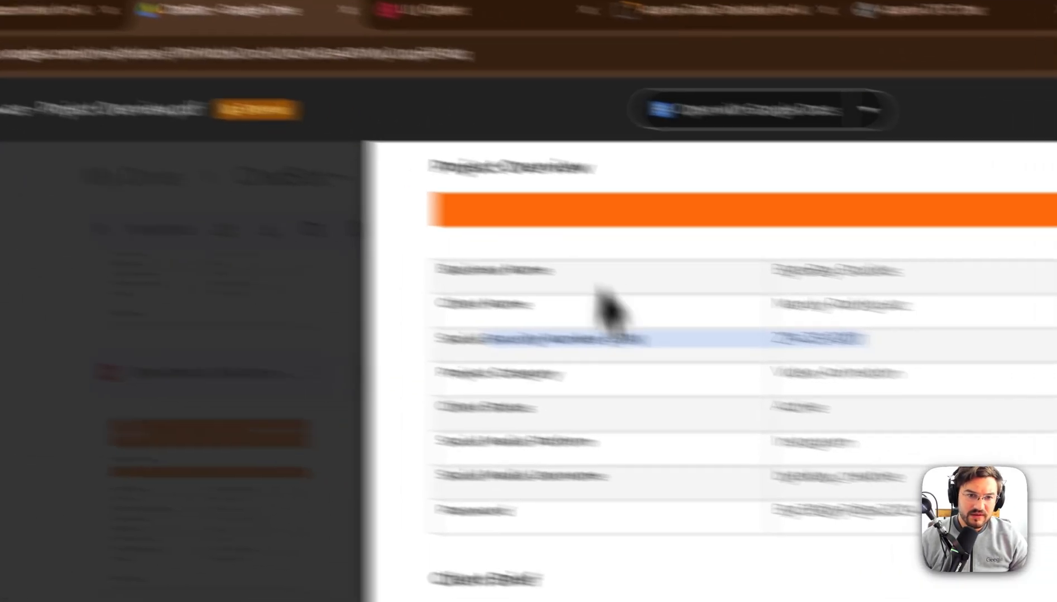
scroll(926, 416, "up", 3)
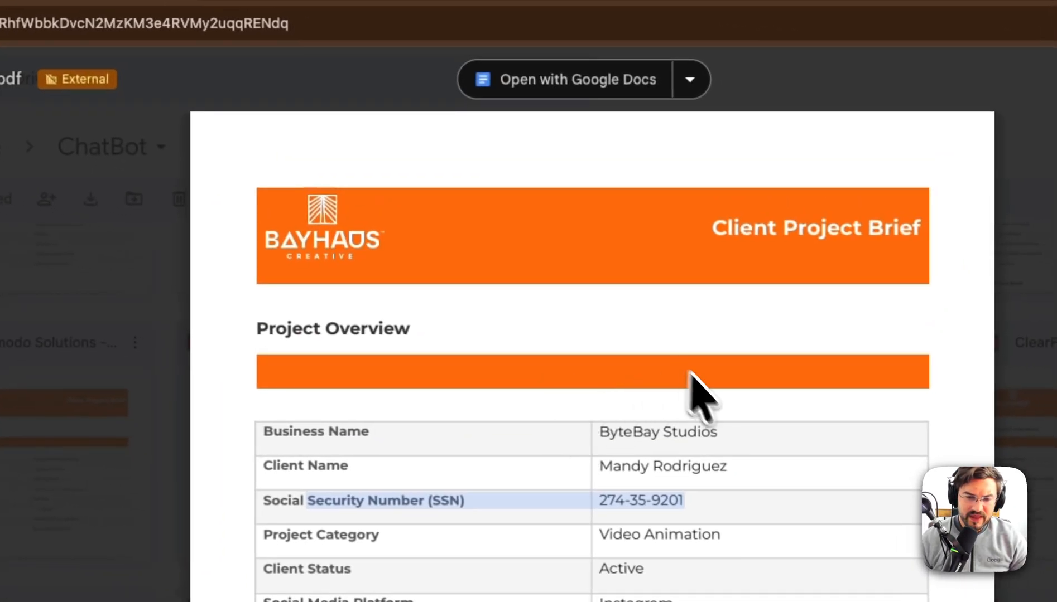
left_click_drag(602, 429, 730, 476)
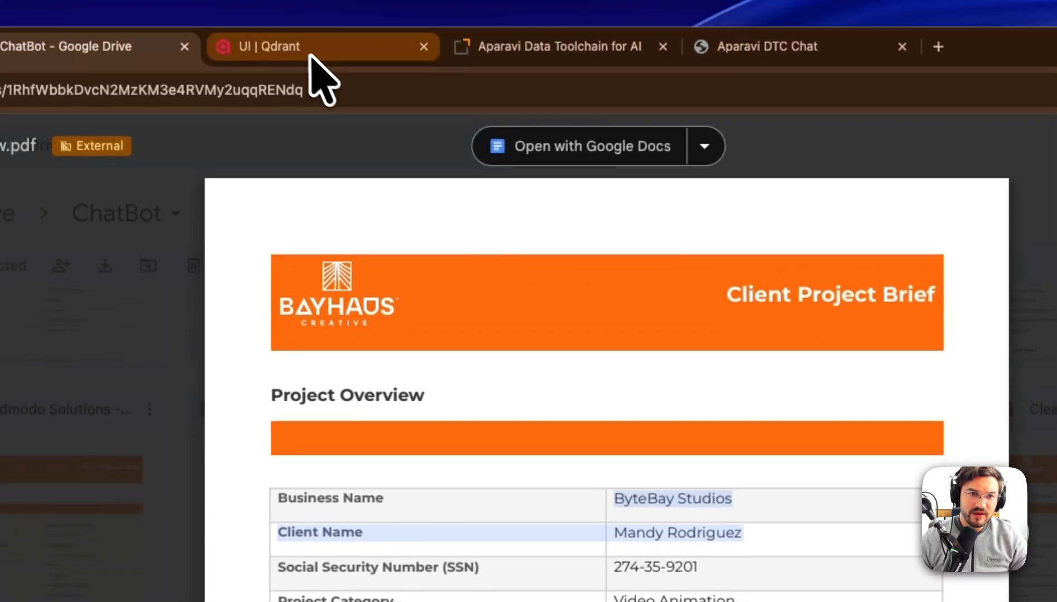
- Compare the ByteBay Studios content stored in Qdrant's ChatRedactedPII collection with the original PDF, highlighting the redacted passages
left_click(310, 55)
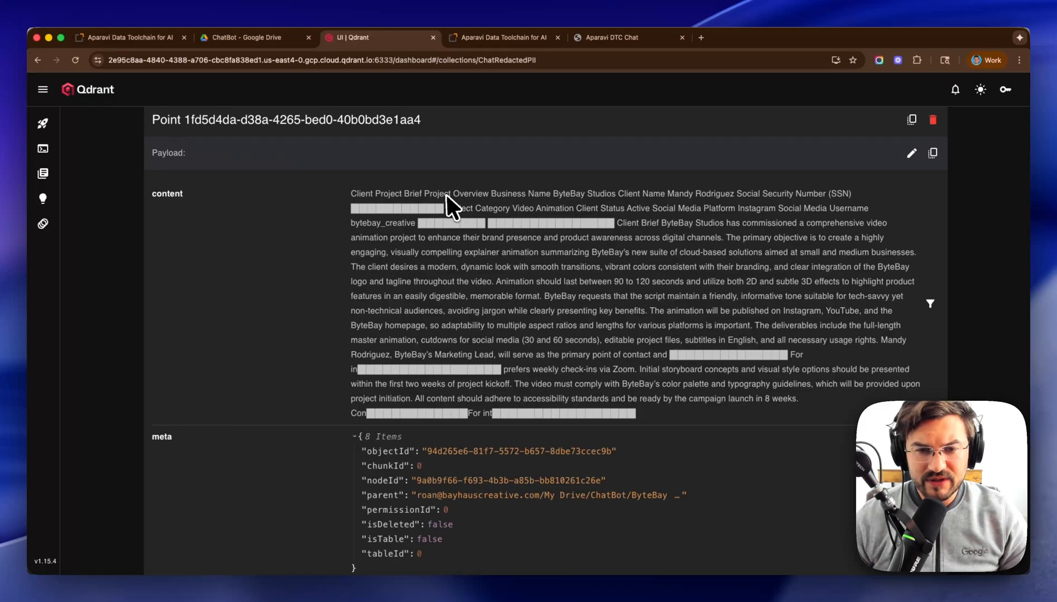
left_click_drag(446, 195, 702, 282)
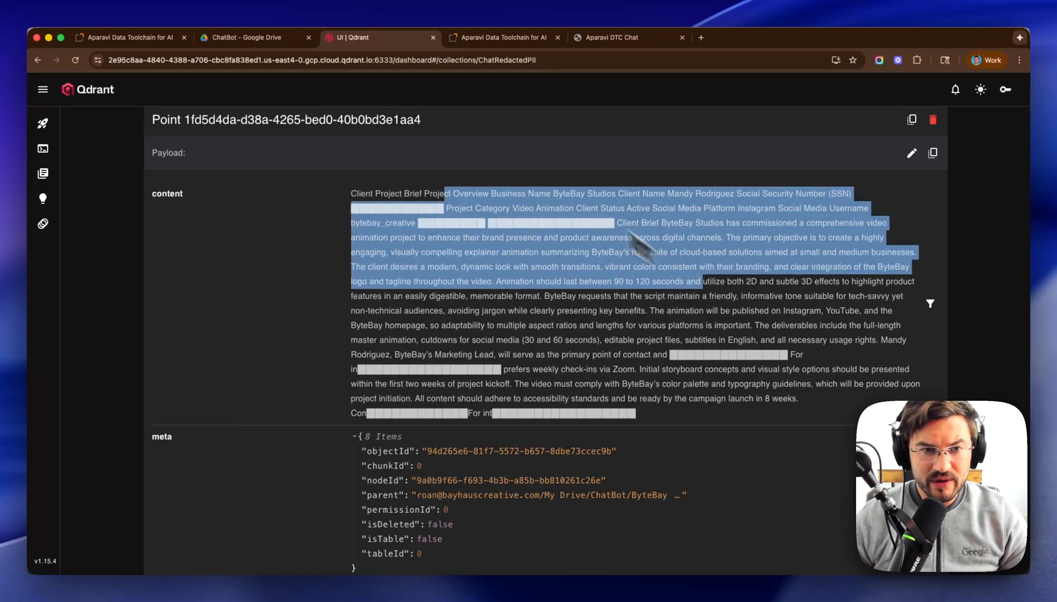
left_click(253, 39)
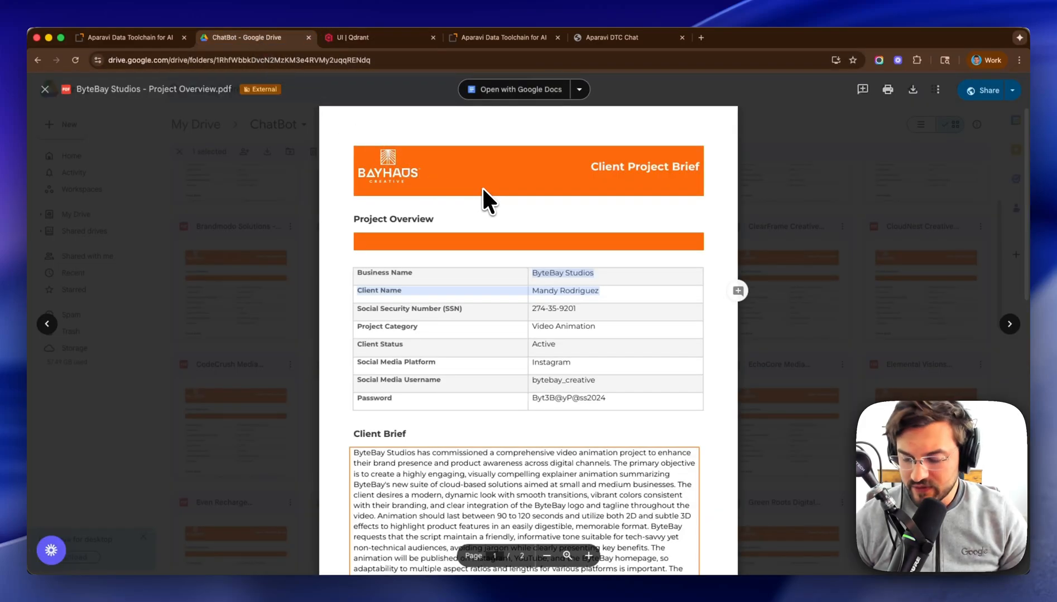
left_click(390, 38)
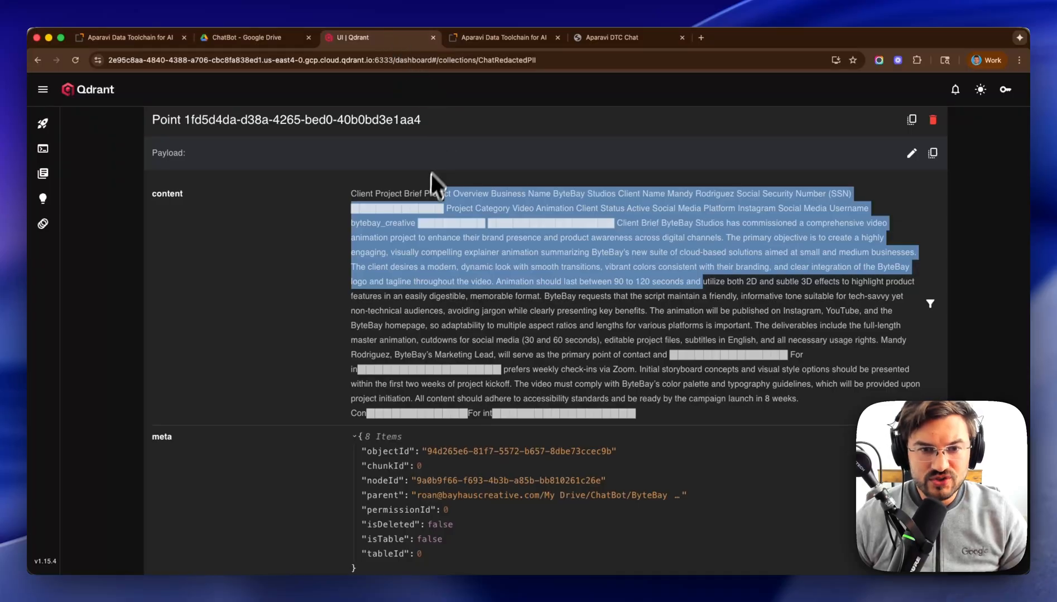
left_click(424, 191)
left_click_drag(352, 209, 585, 228)
- Close the ByteBay Studios preview in Google Drive and check the DeepBox Digital Solutions project overview among the ChatBot folder's briefs
left_click(114, 38)
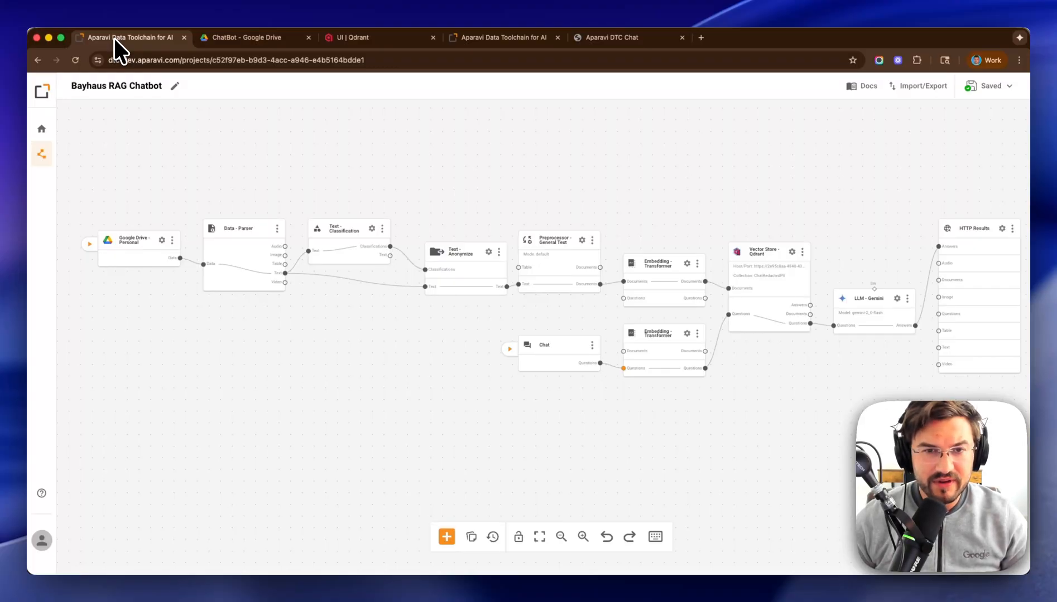
left_click(241, 38)
left_click(939, 262)
scroll(939, 262, "down", 3)
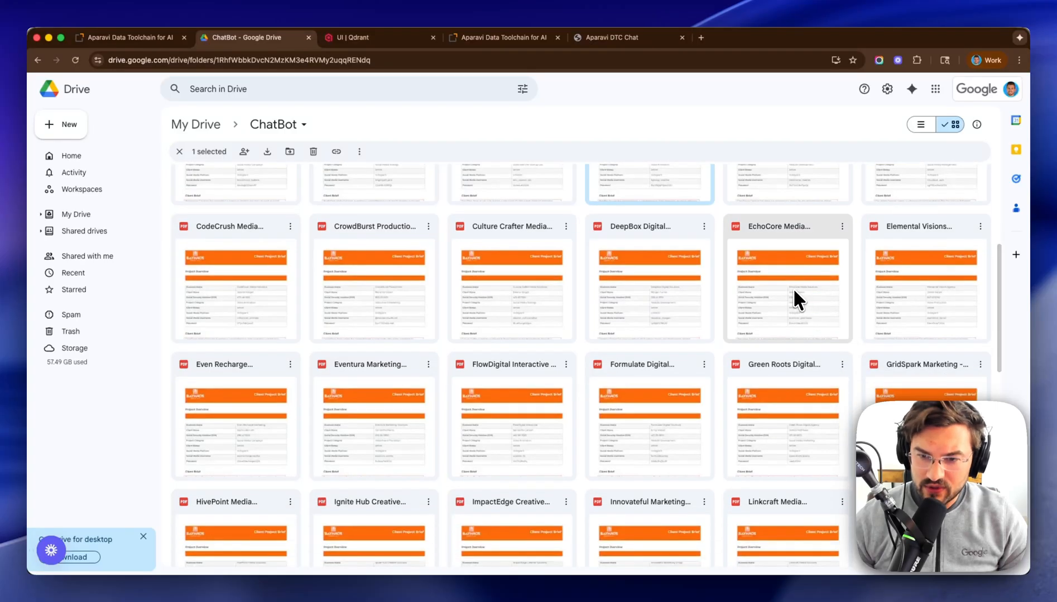
left_click(793, 288)
double_click(634, 313)
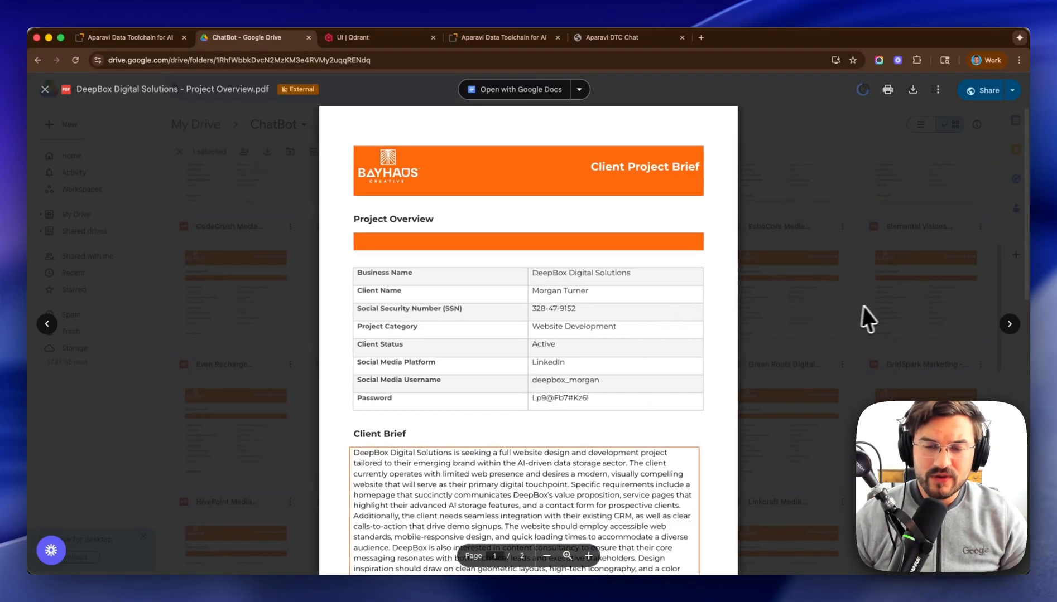
left_click(875, 306)
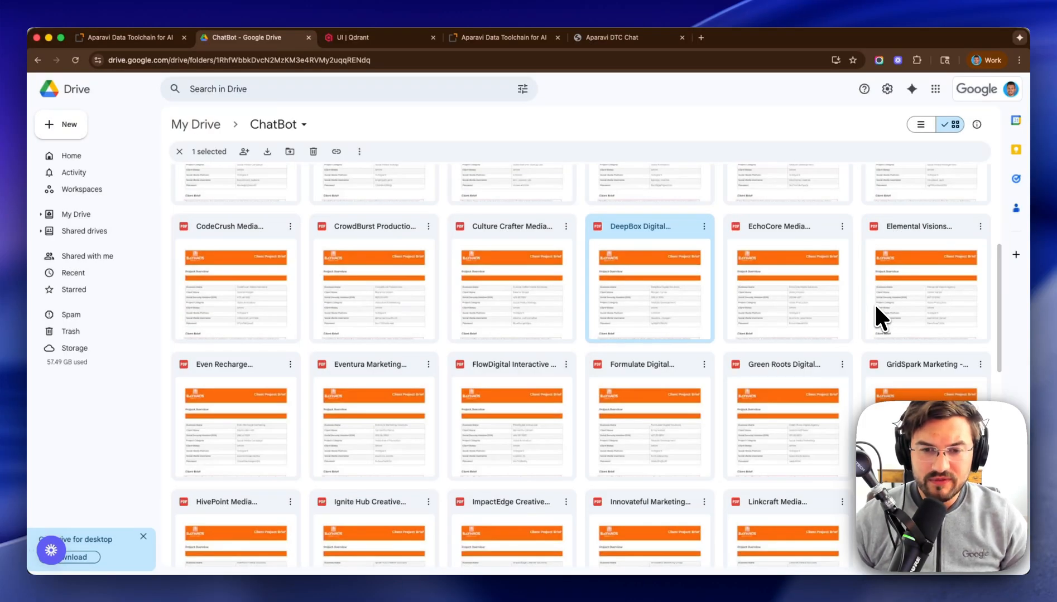
double_click(930, 266)
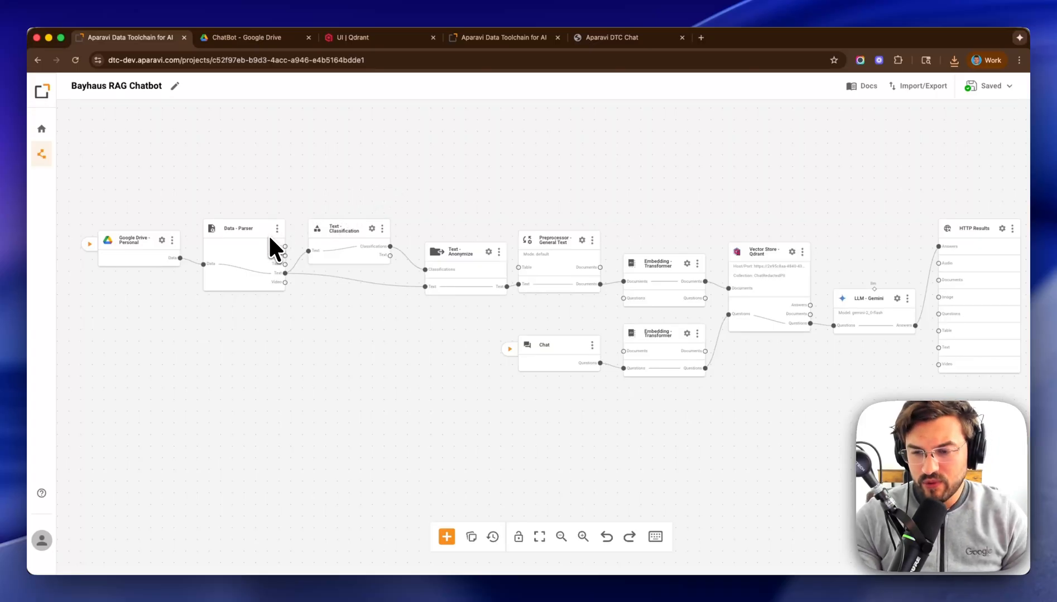
- Create a new blank project from the Aparavi home page and collapse the navigation sidebar
left_click(43, 95)
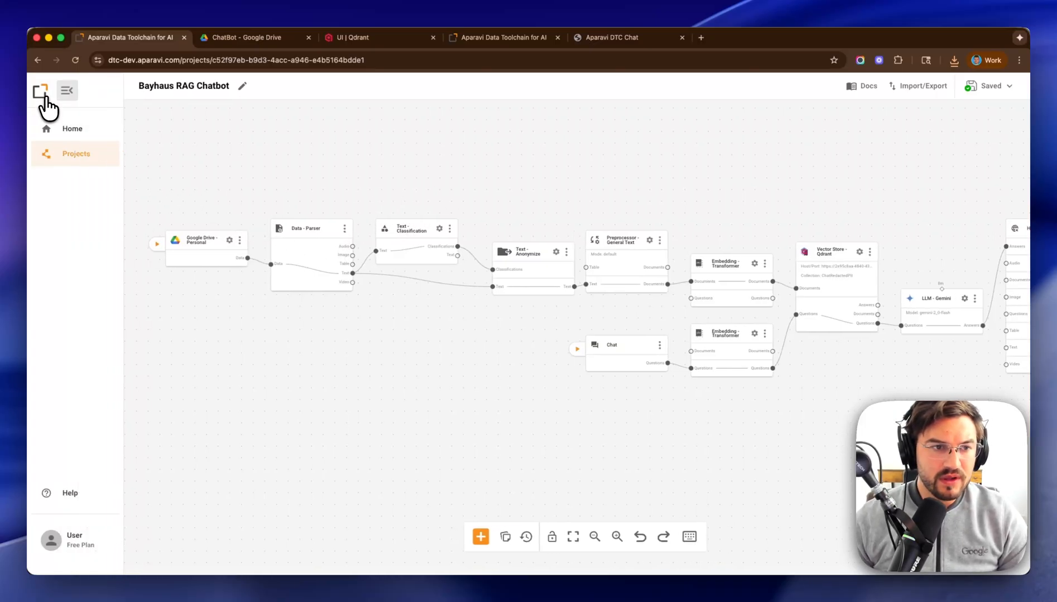
left_click(71, 131)
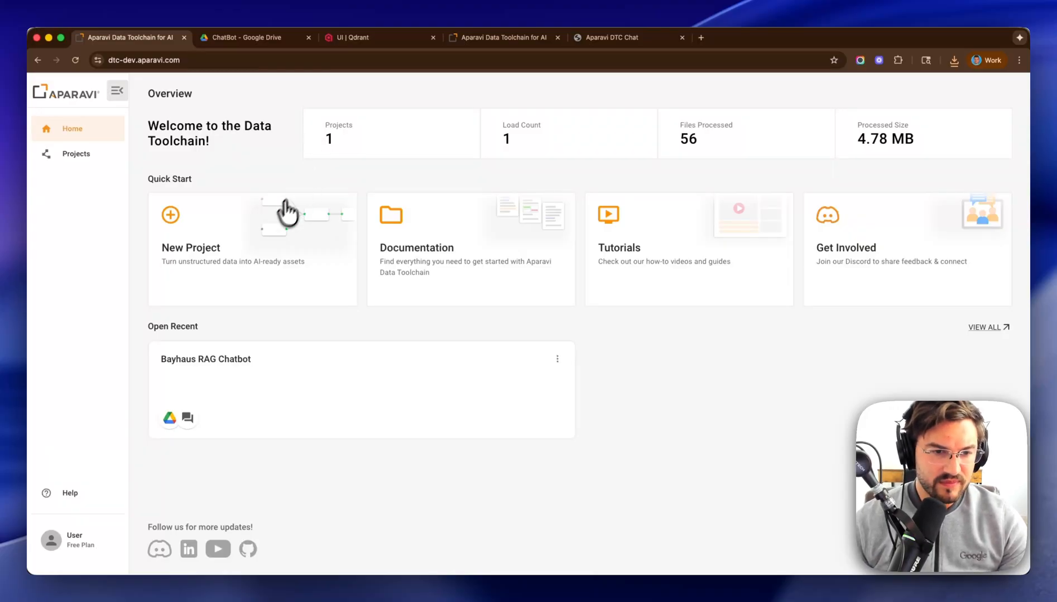
left_click(268, 237)
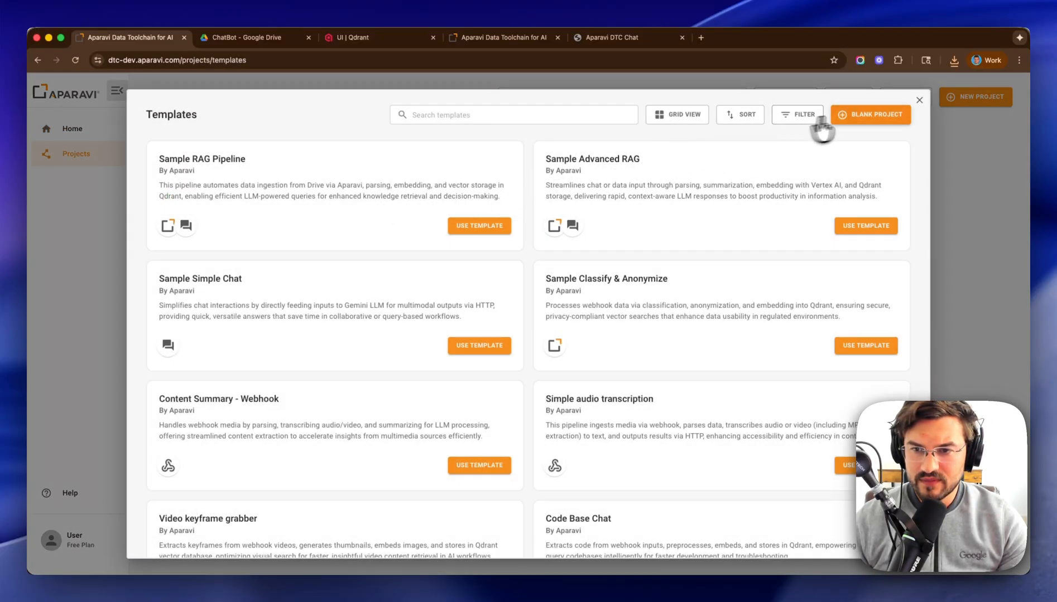
left_click(876, 116)
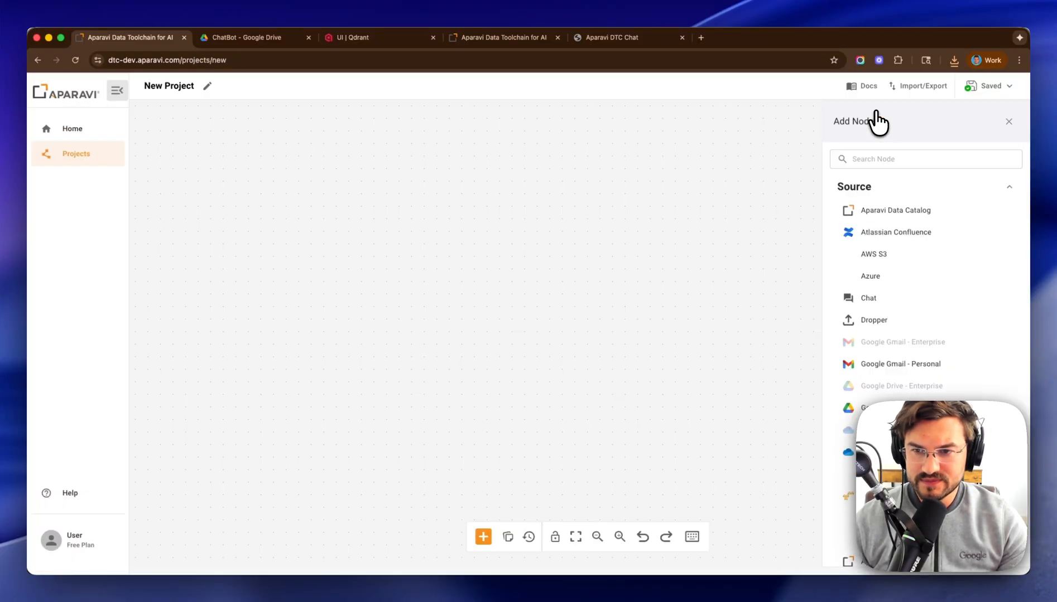
left_click(117, 91)
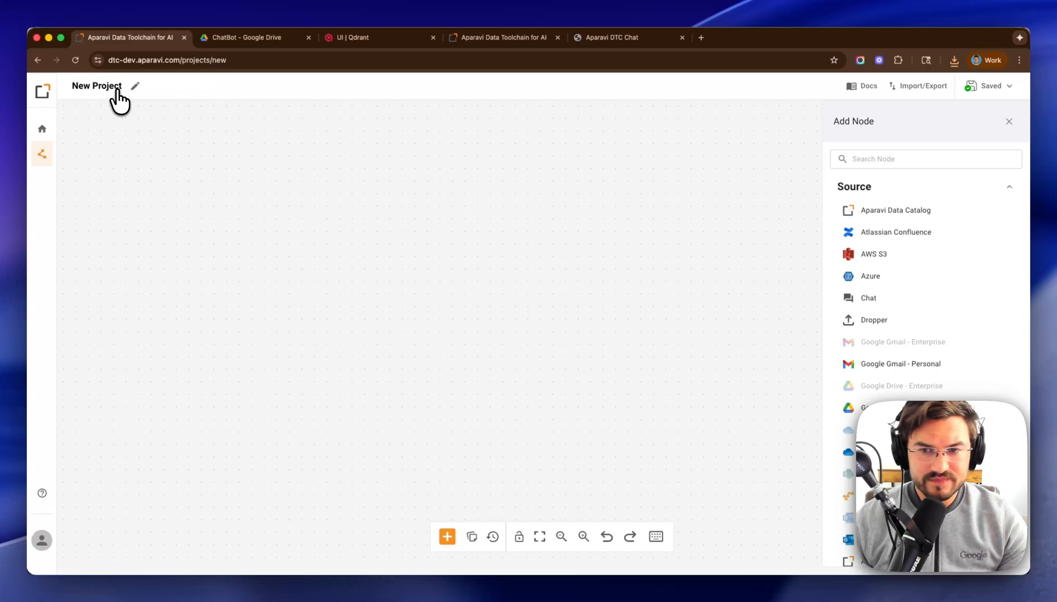
- Import the saved RAG chatbot pipeline into the new project and bring its nodes into view
left_click(921, 86)
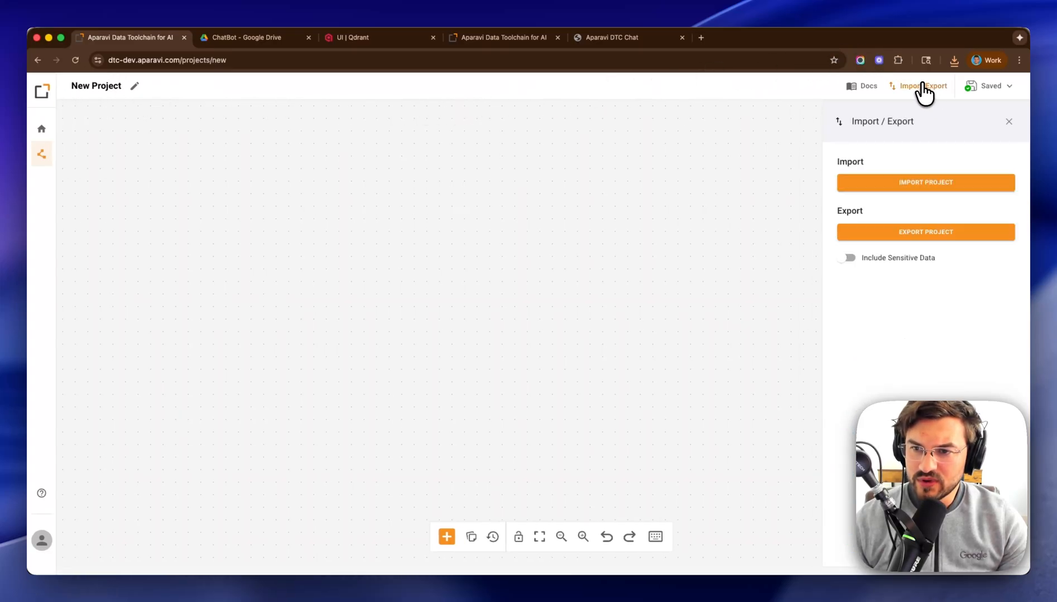
left_click(892, 184)
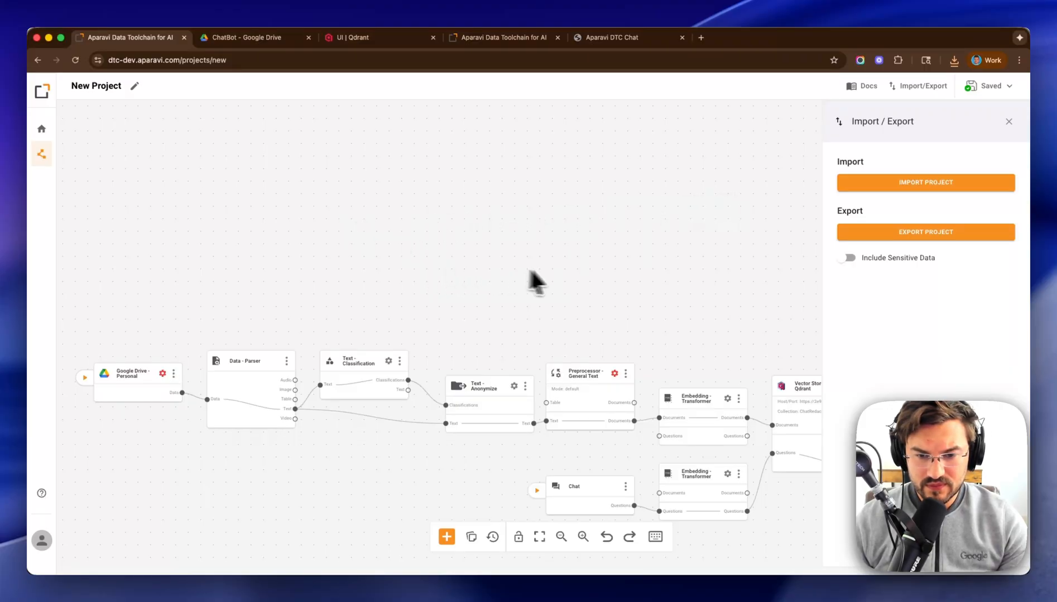
left_click(1010, 122)
left_click_drag(558, 328, 524, 232)
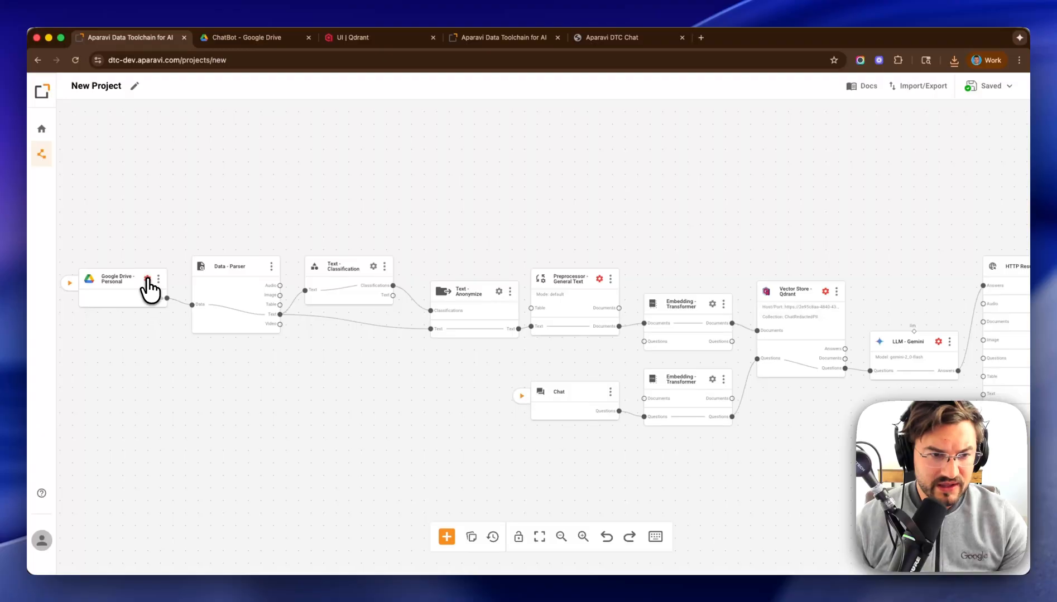
- Open the Google Drive - Personal node's settings and authenticate it with the Google account
left_click(148, 280)
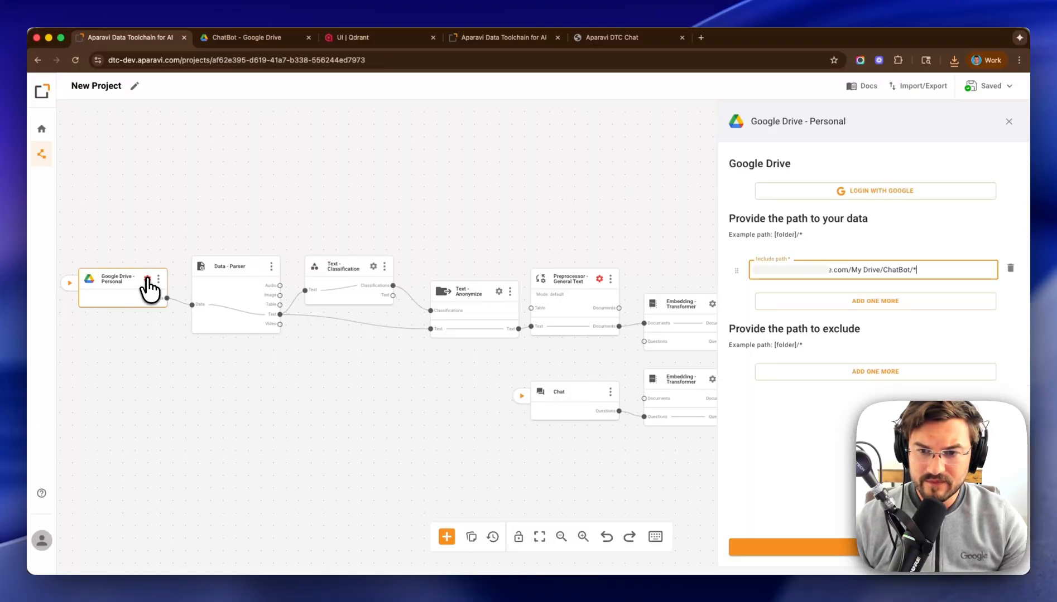
left_click(802, 198)
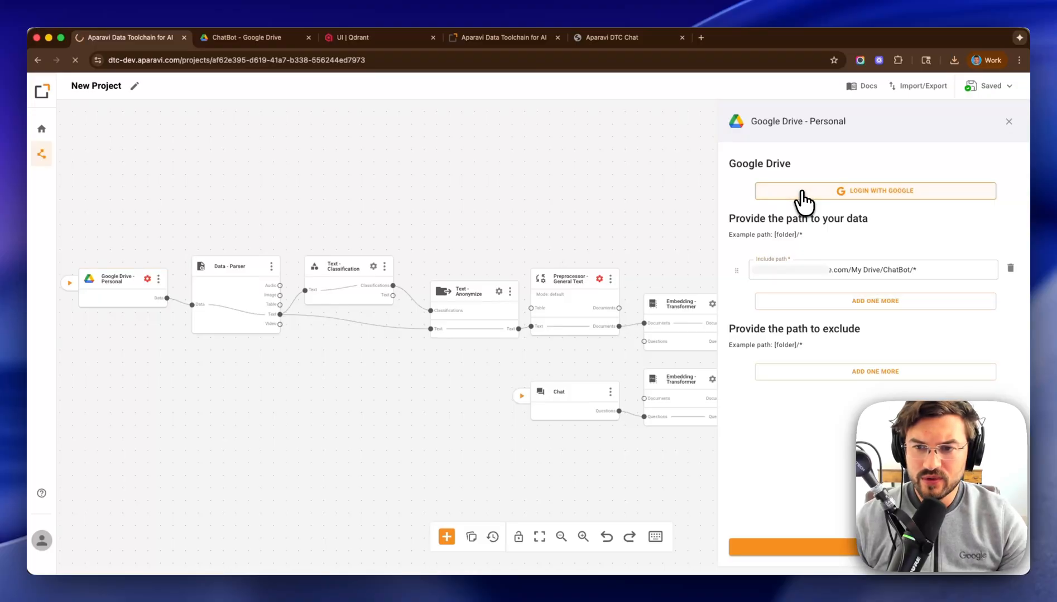
- Examine the parts of the Google Drive include path, highlighting My Drive, ChatBot and the closing wildcard
left_click_drag(848, 270, 689, 295)
double_click(855, 270)
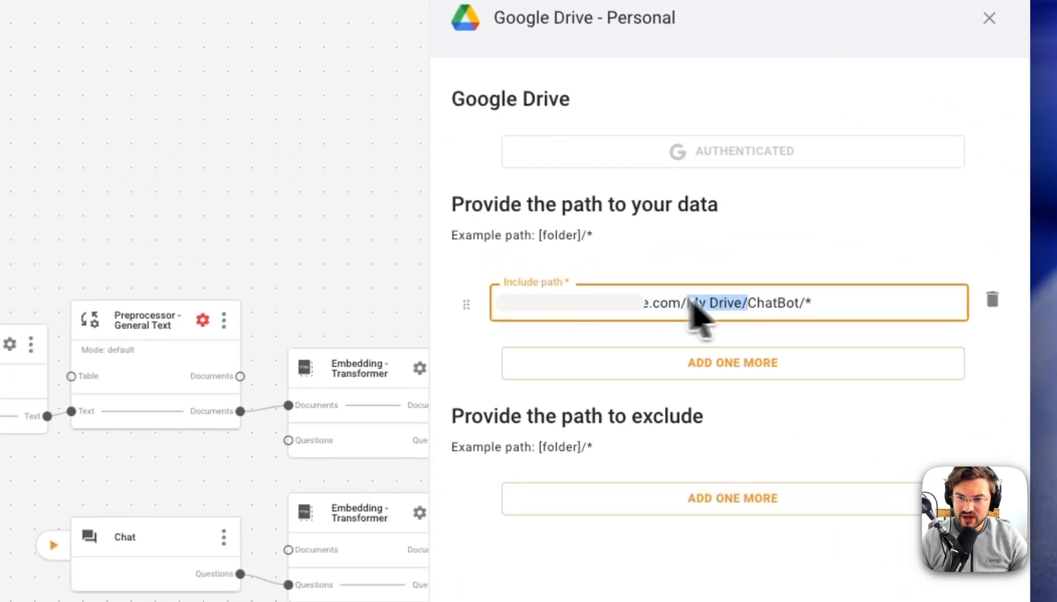
double_click(756, 302)
left_click(824, 304)
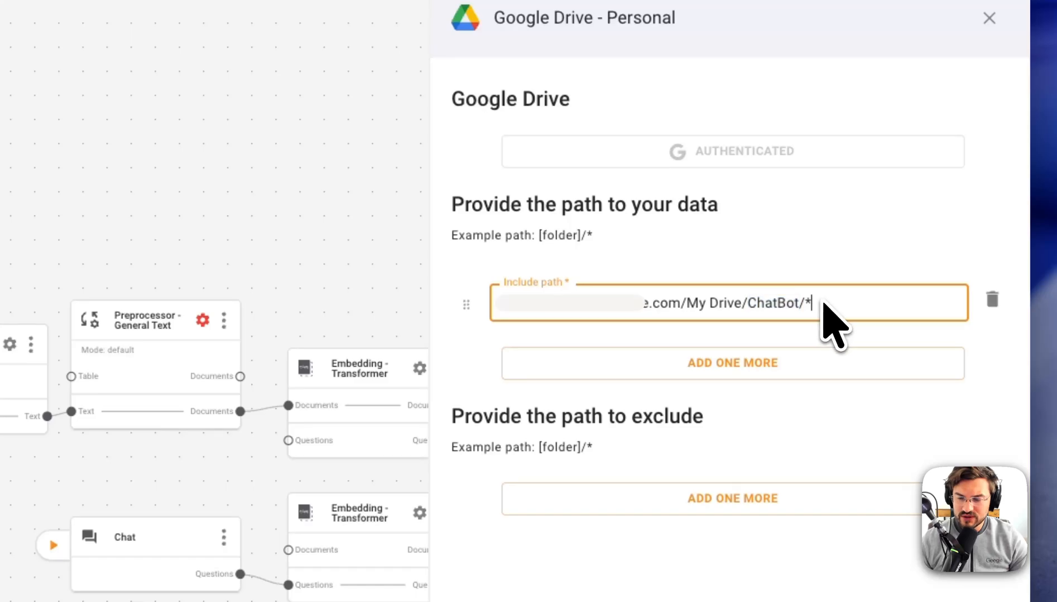
left_click_drag(800, 303, 844, 306)
left_click(842, 305)
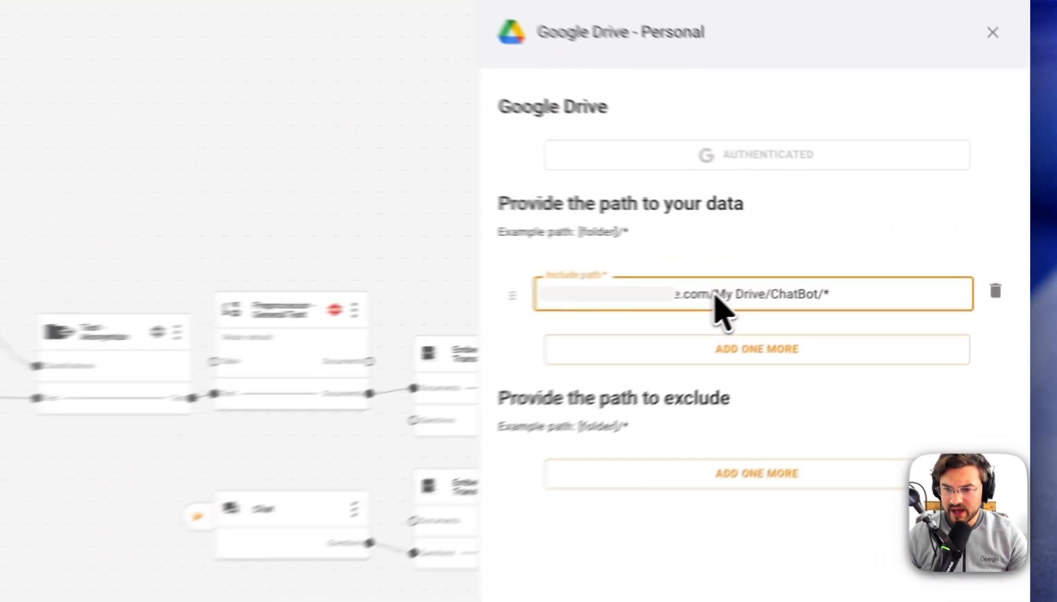
left_click_drag(848, 270, 916, 270)
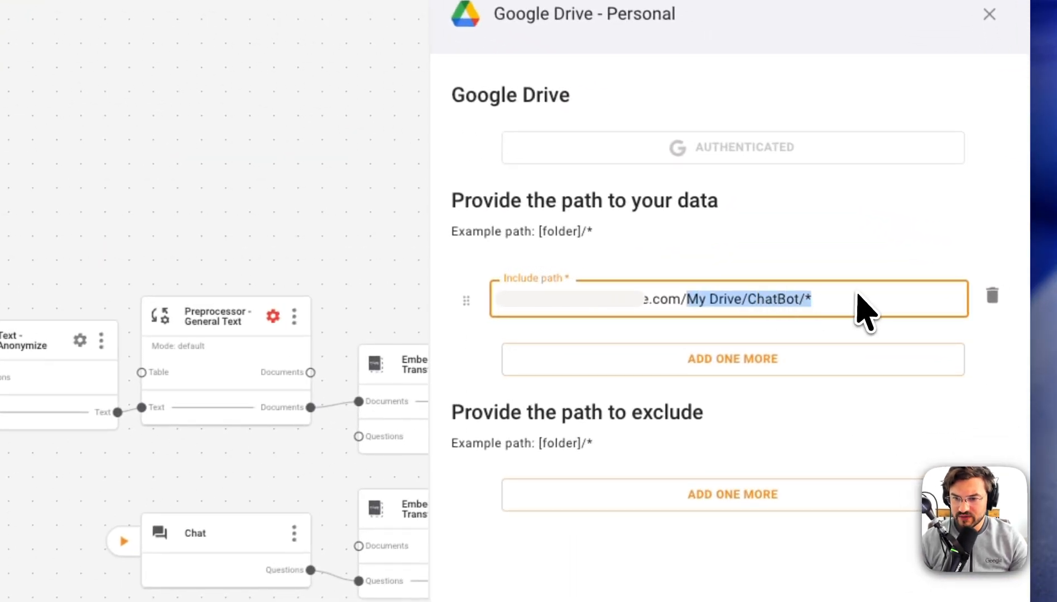
left_click_drag(781, 301, 746, 301)
left_click(766, 302)
double_click(793, 301)
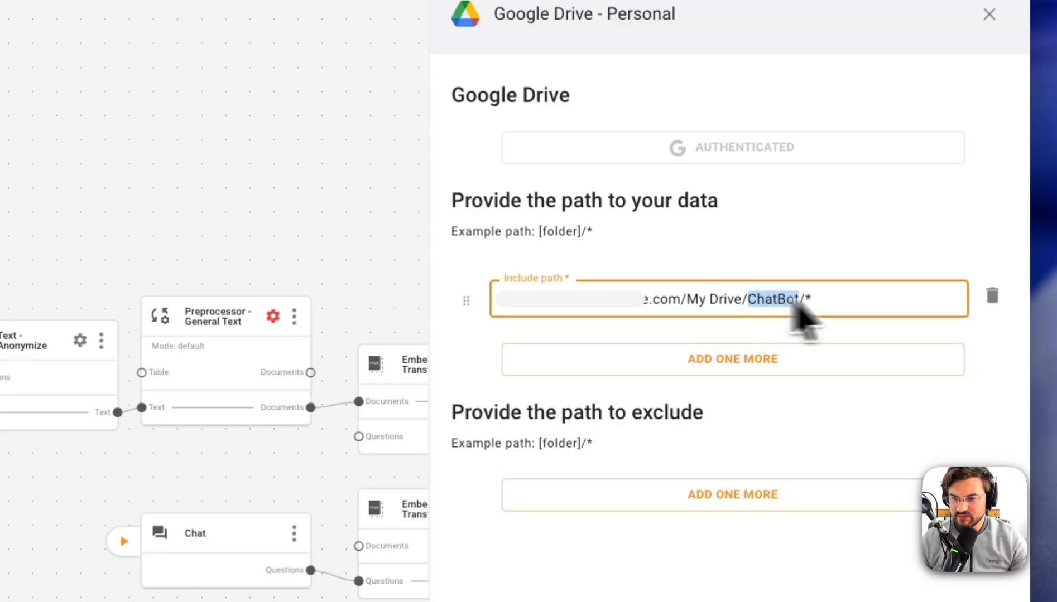
left_click(822, 301)
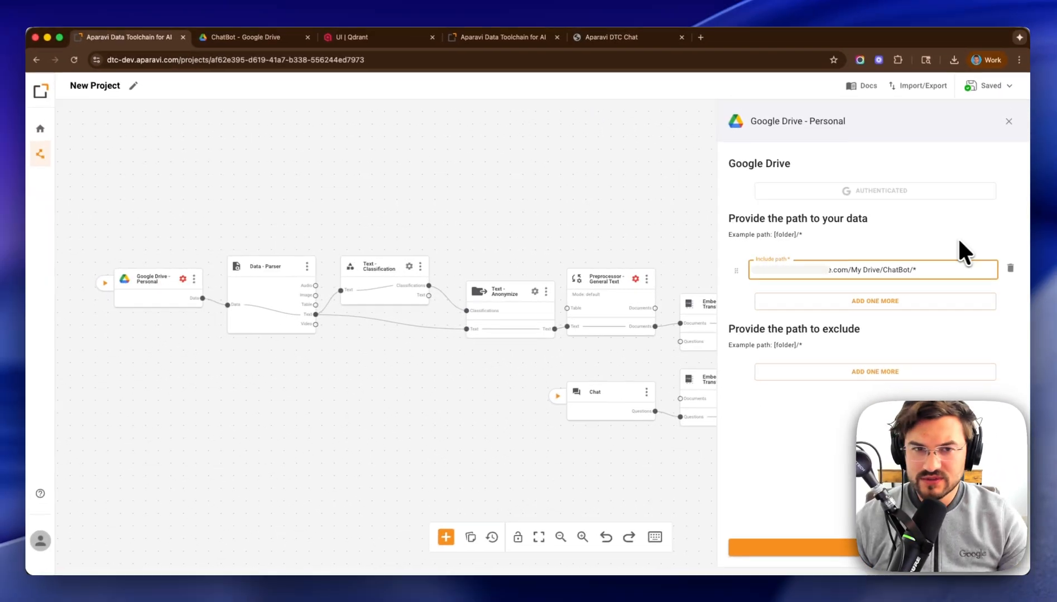
- Switch to Google Drive, close the open PDF preview and look through the client briefs in the ChatBot folder
left_click(229, 36)
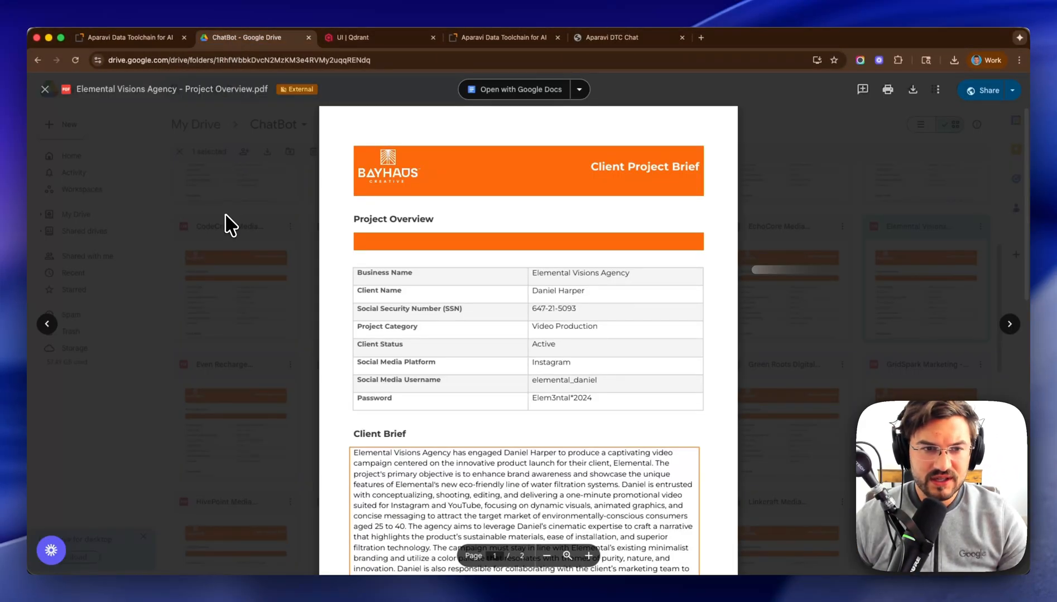
key("Escape")
scroll(391, 334, "up", 5)
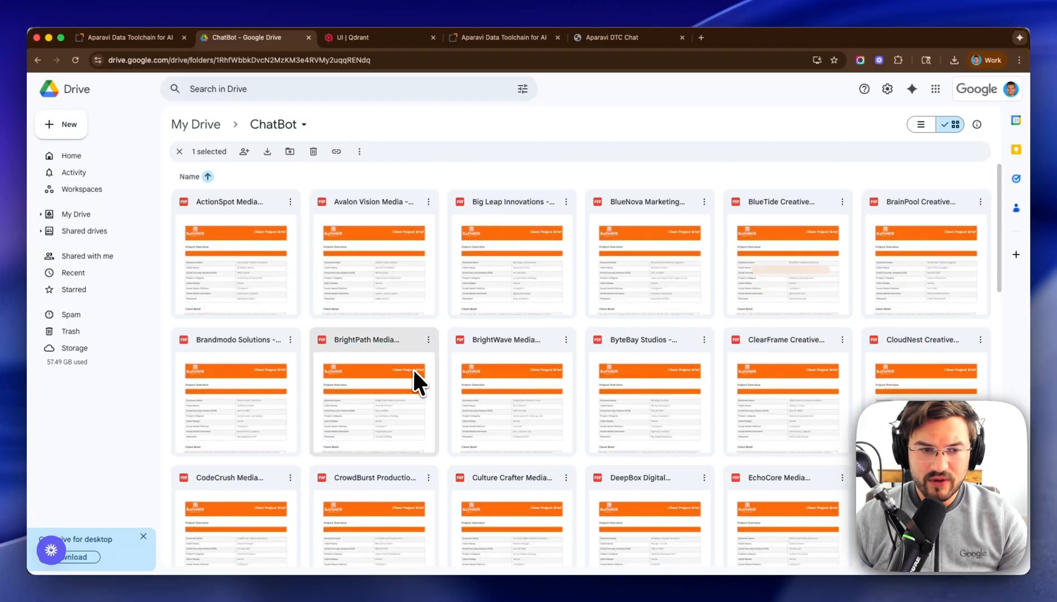
scroll(412, 368, "down", 10)
scroll(413, 368, "up", 10)
- Return to the Aparavi project, save the Google Drive node's settings and close them to show the whole pipeline
left_click(138, 37)
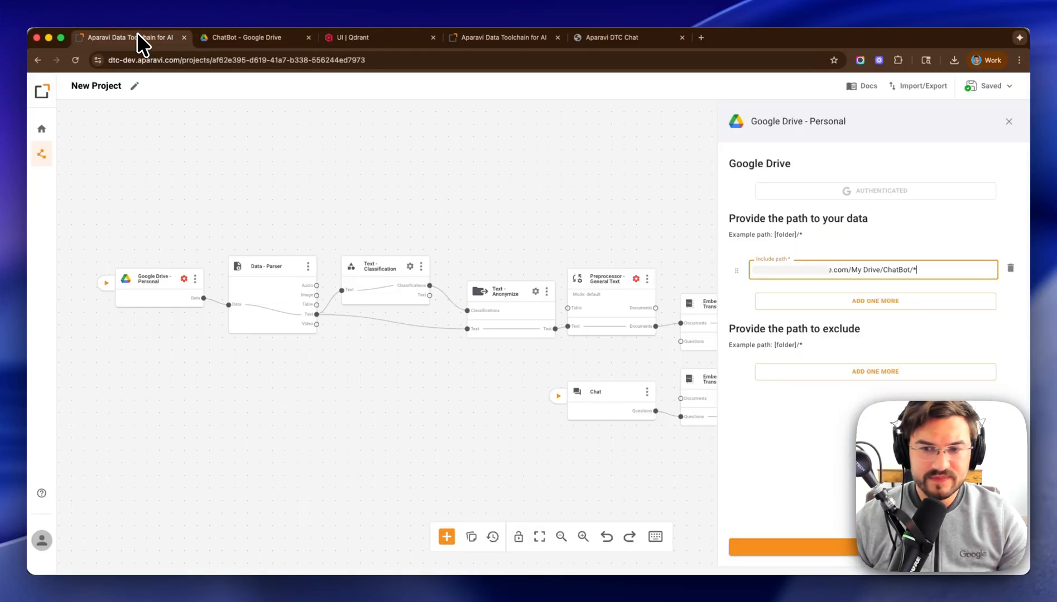
left_click(854, 547)
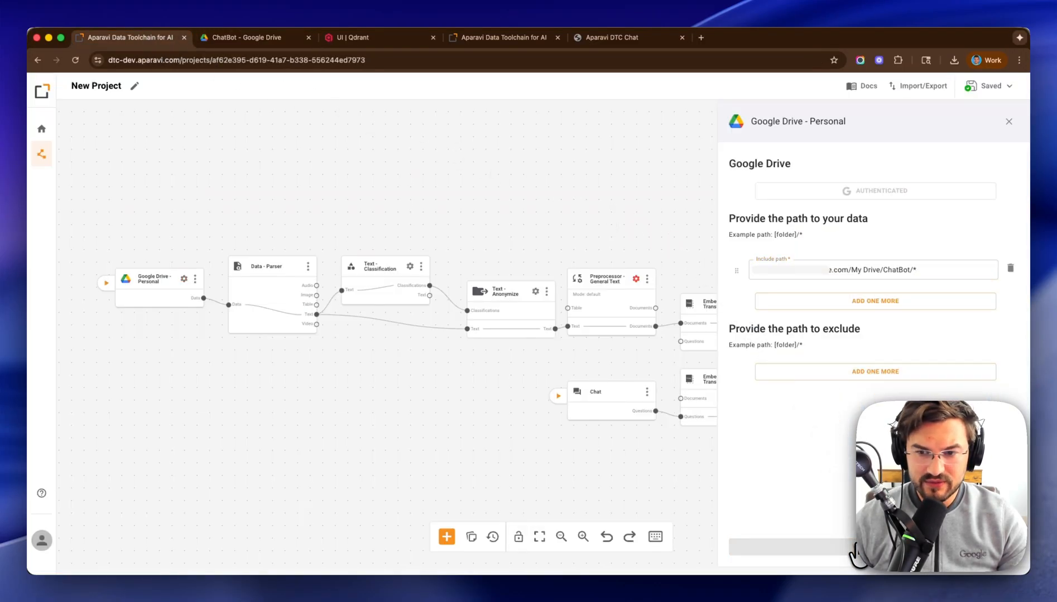
left_click(1008, 121)
left_click_drag(688, 205, 679, 158)
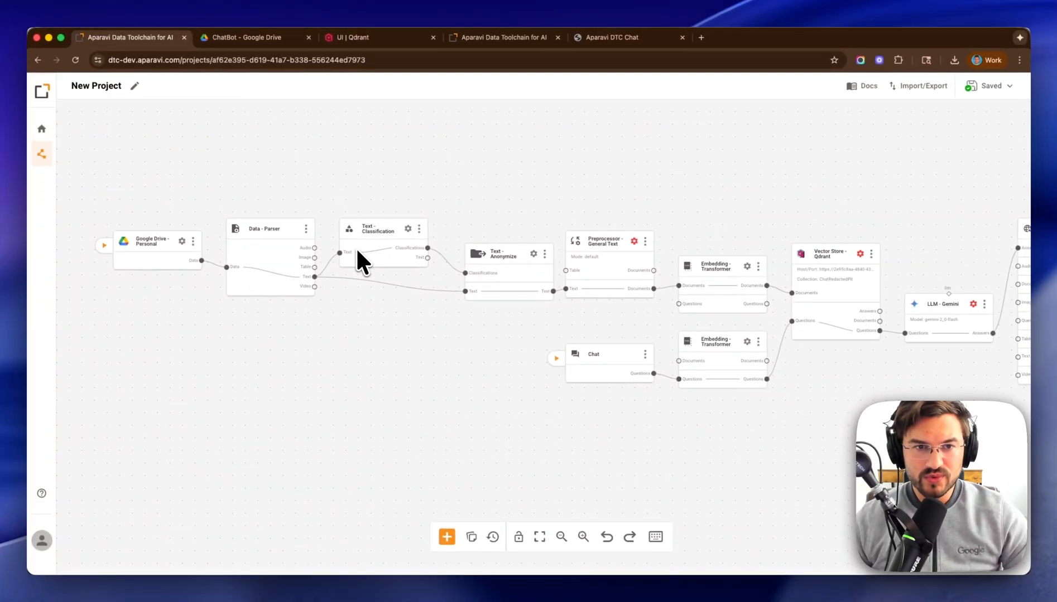
- Switch to Qdrant and highlight the redacted Social Security number in the ByteBay Studios content
left_click(377, 38)
left_click(425, 226)
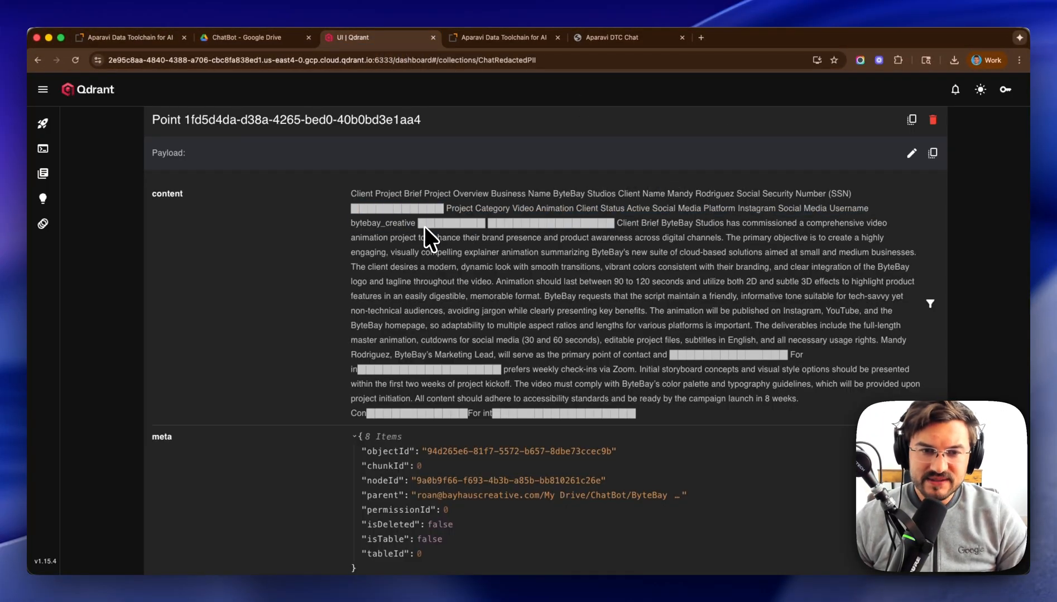
left_click_drag(445, 209, 363, 210)
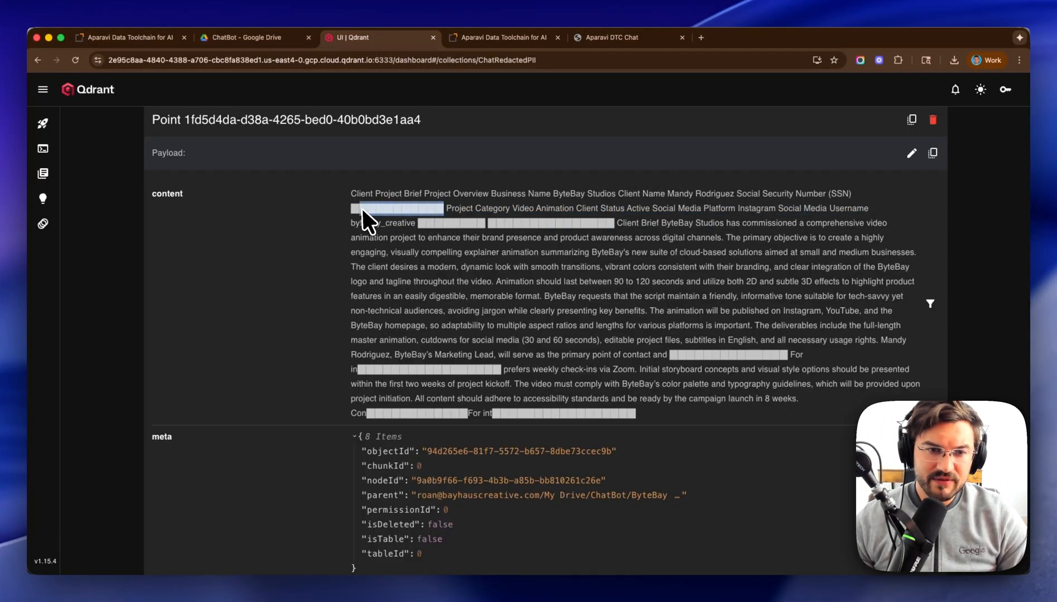
- Return to the Aparavi project and review the Text - Classification node's policies with all selected classifications shown
left_click(155, 42)
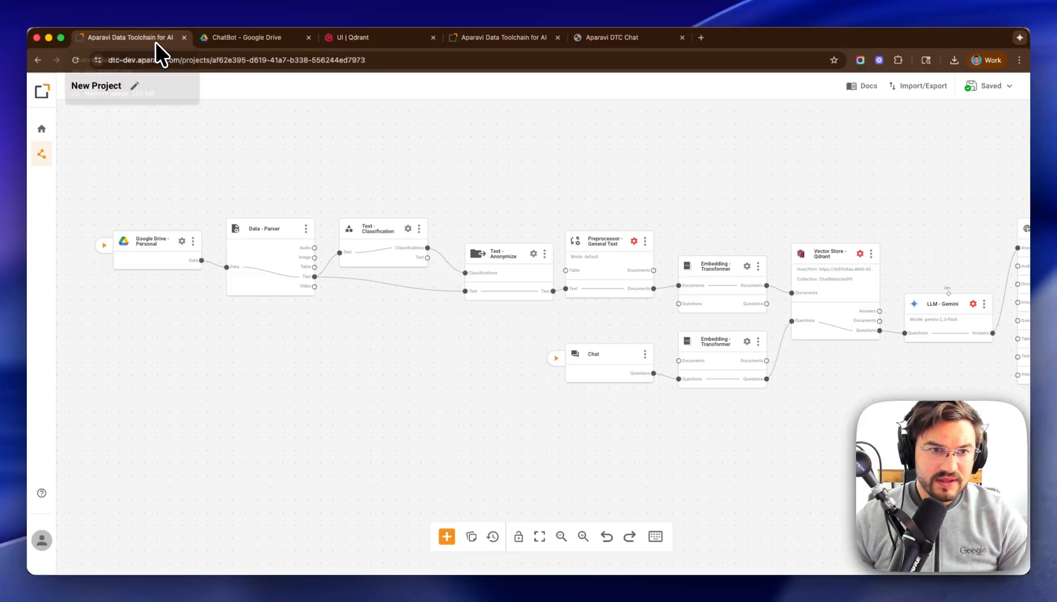
left_click(400, 231)
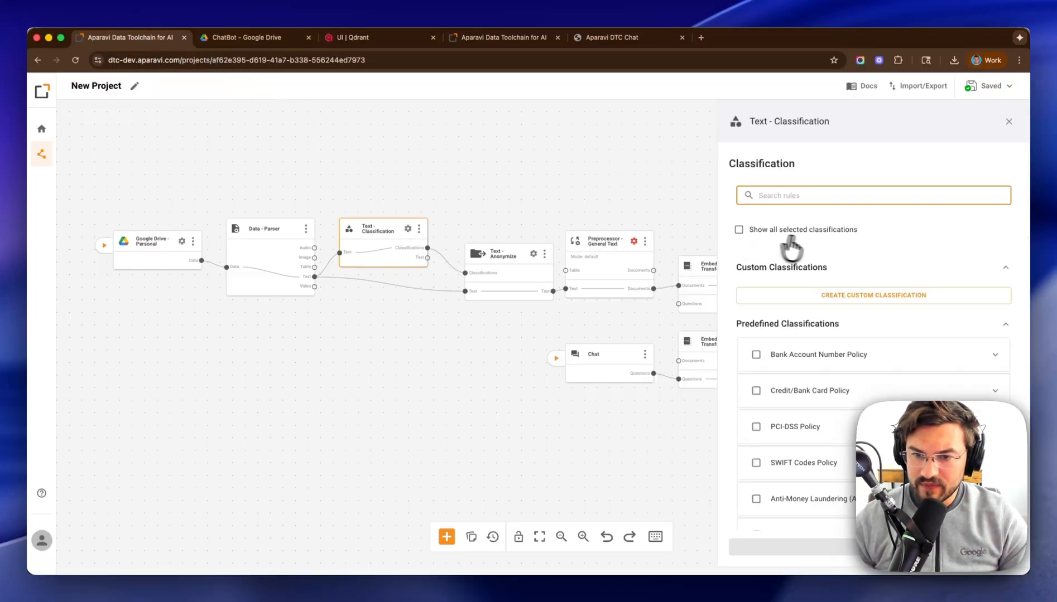
scroll(815, 301, "down", 3)
scroll(820, 318, "down", 3)
scroll(821, 318, "up", 5)
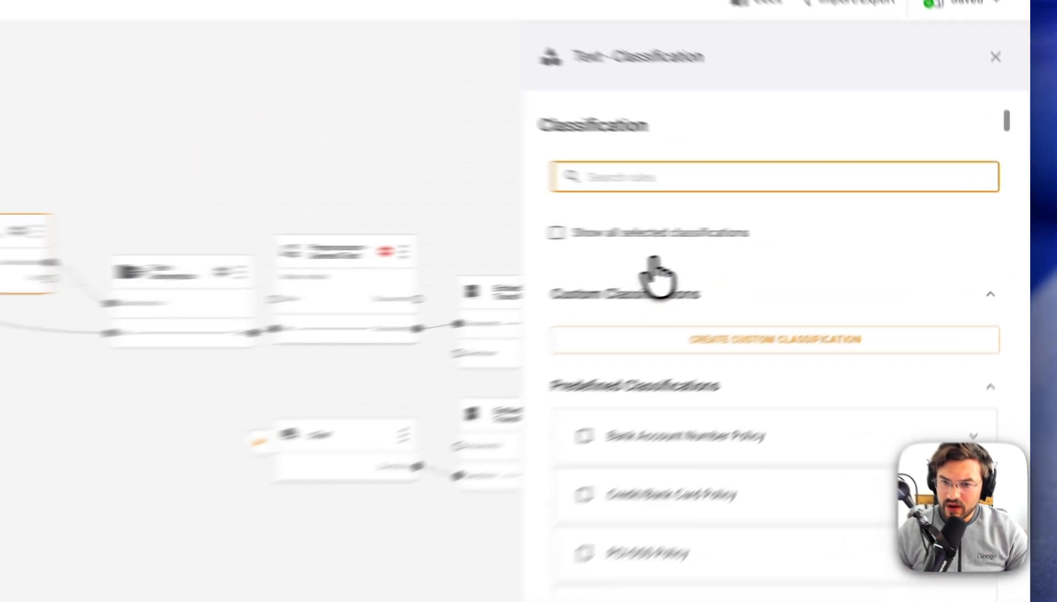
left_click(505, 235)
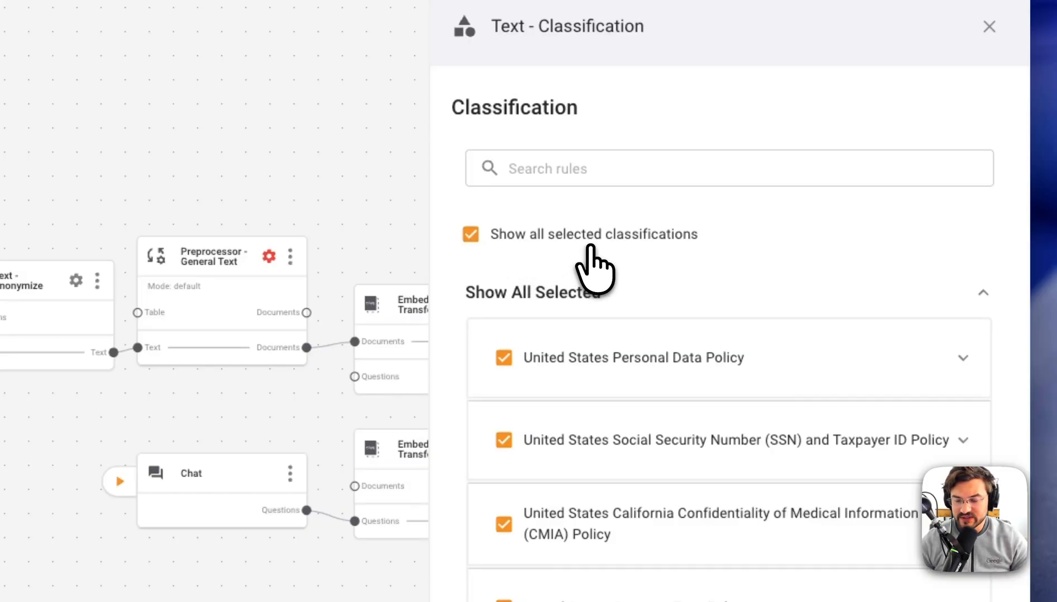
scroll(753, 357, "down", 1)
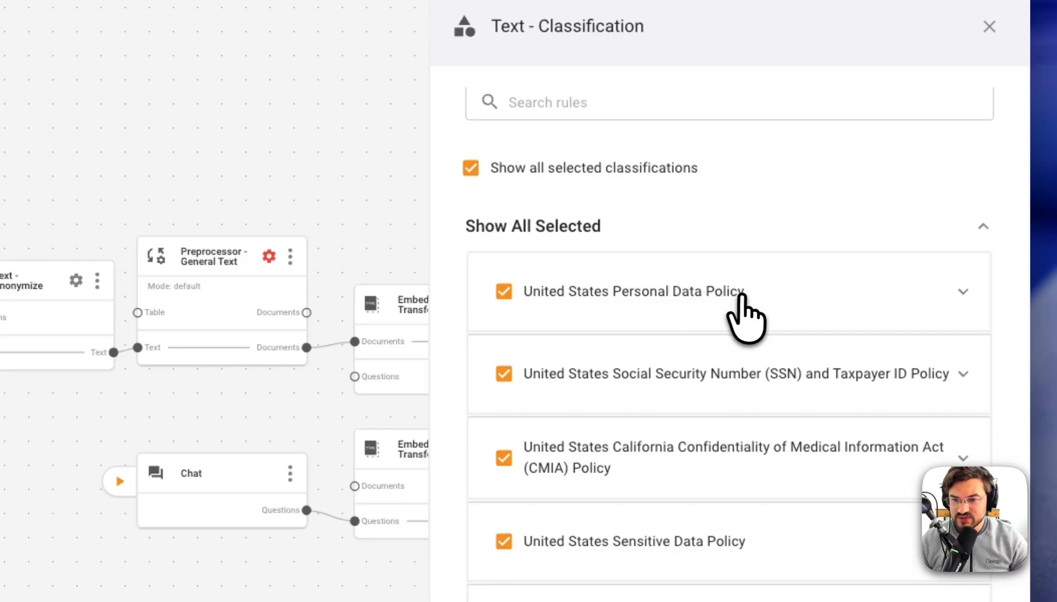
scroll(755, 363, "down", 2)
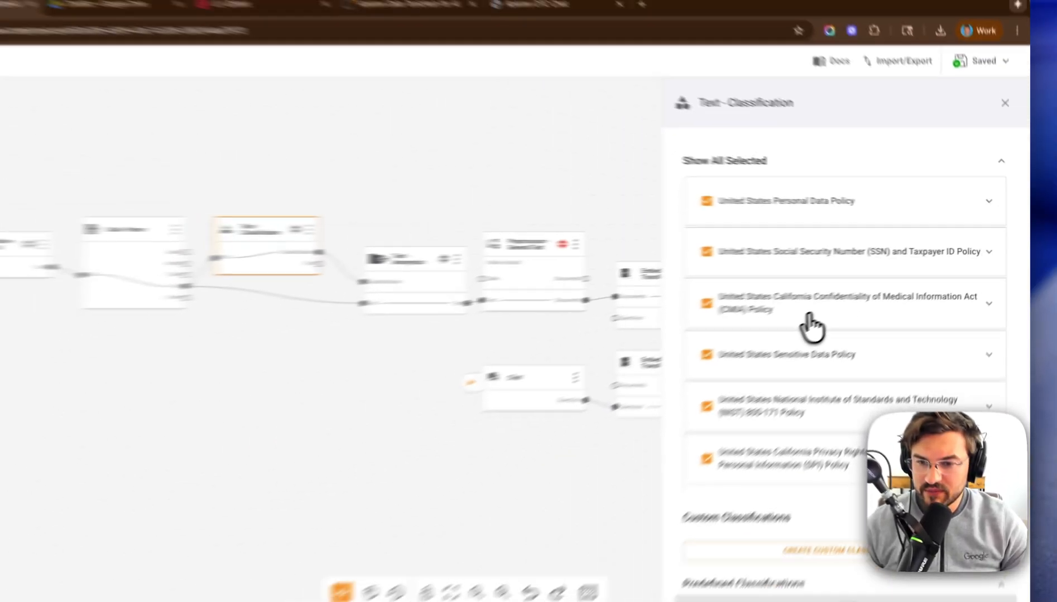
scroll(654, 367, "down", 1)
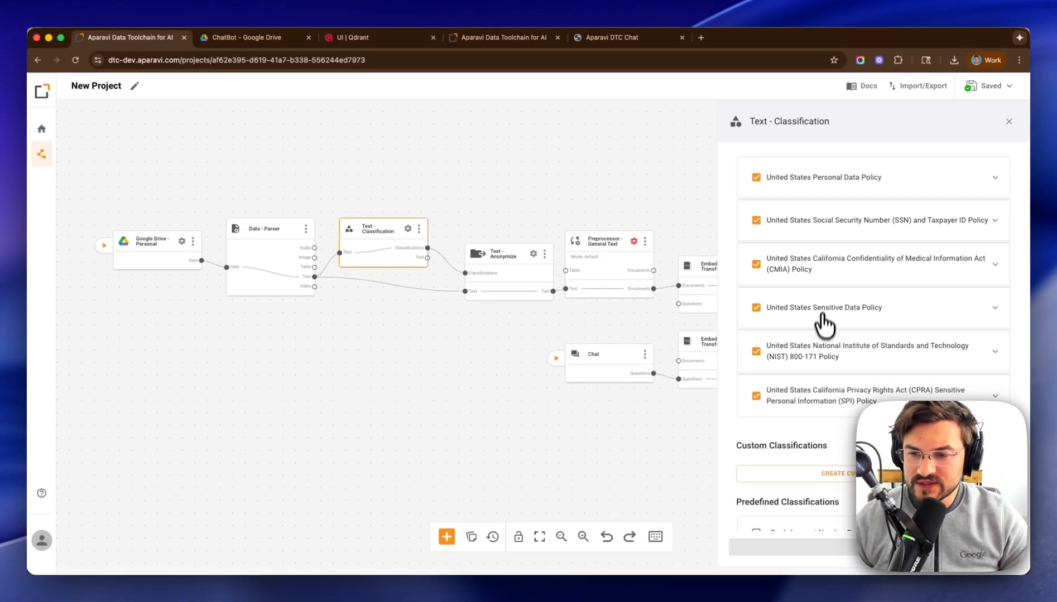
scroll(843, 283, "up", 2)
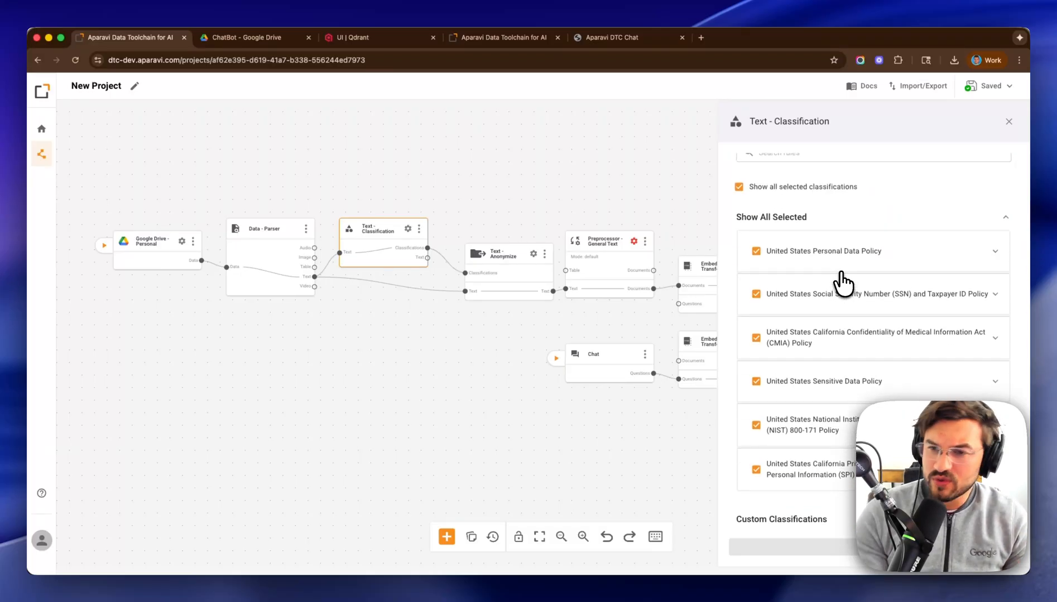
left_click(1008, 121)
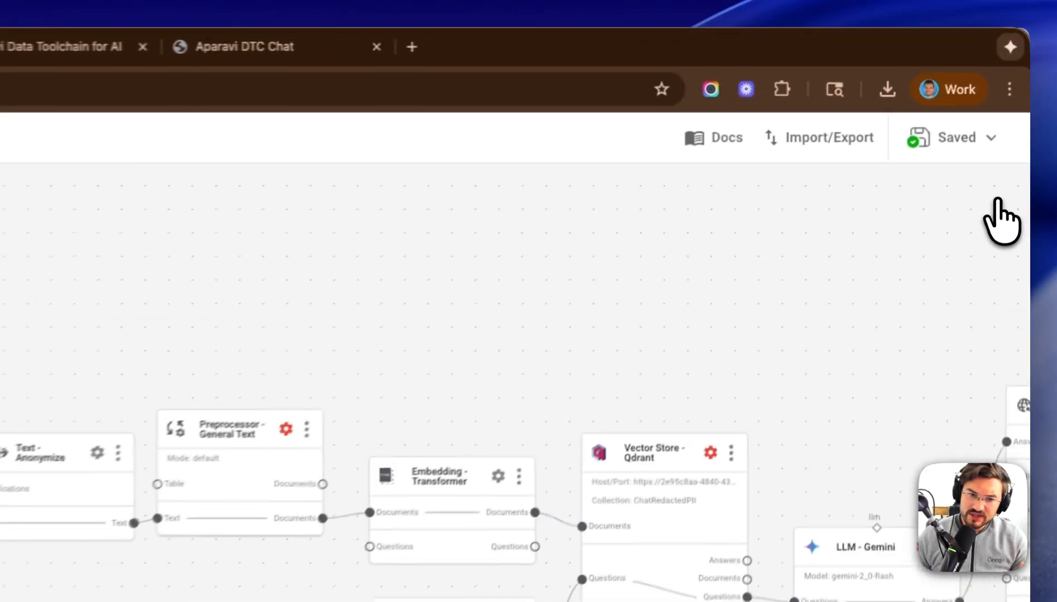
- Inspect the Text - Anonymize node's model and replacement character, and compare them with the redacted ByteBay Studios content in Qdrant
left_click(316, 352)
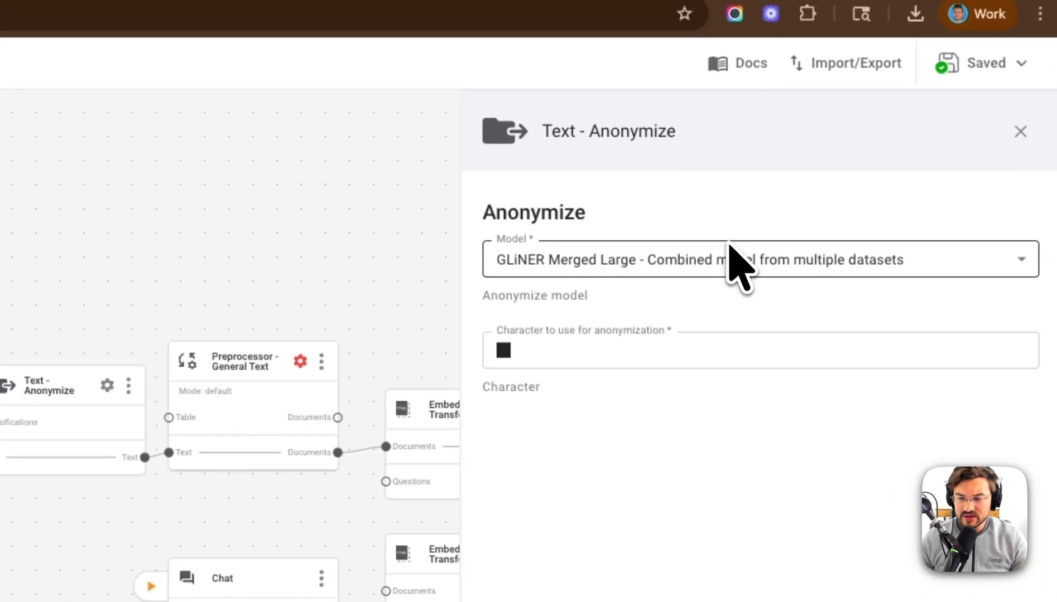
left_click(488, 347)
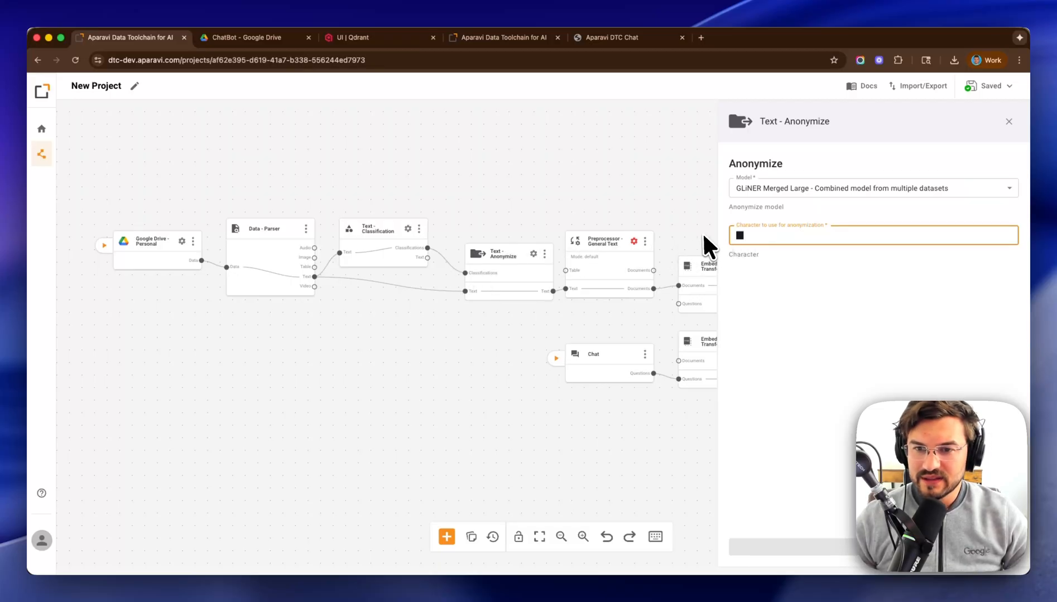
left_click(368, 37)
scroll(565, 203, "up", 1)
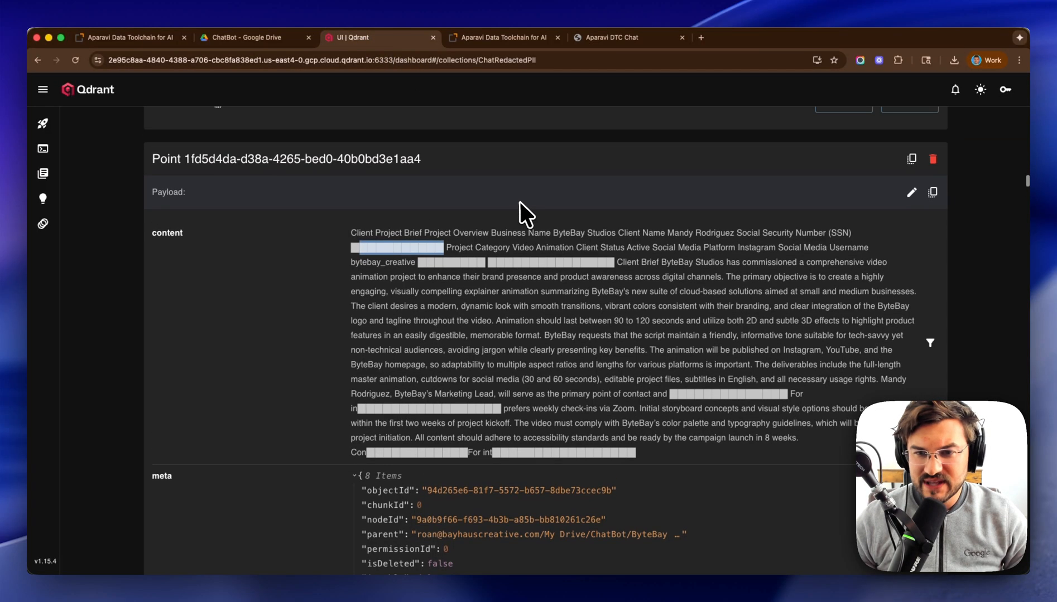
- Open the ByteBay Studios project overview PDF in Google Drive and compare its Social Security number field with the redacted text in Qdrant
left_click_drag(795, 235, 834, 247)
left_click(831, 246)
left_click(227, 40)
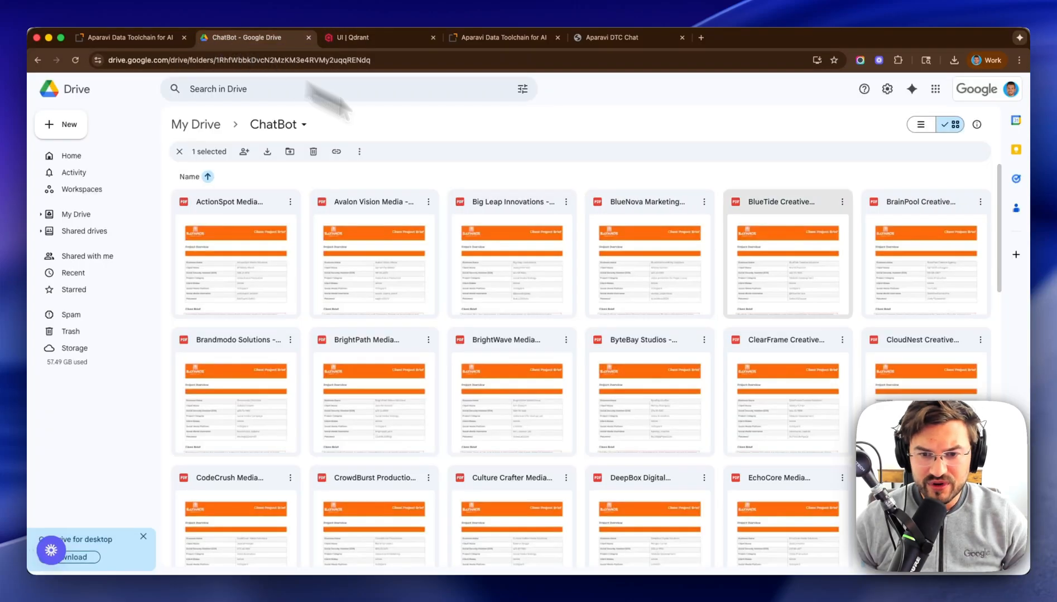
double_click(645, 411)
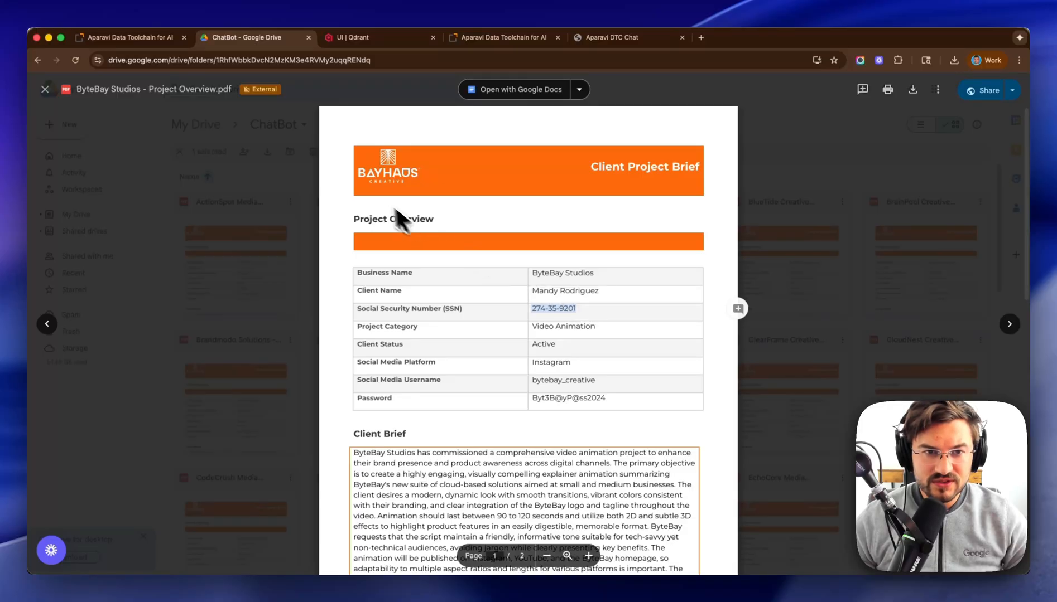
left_click(383, 41)
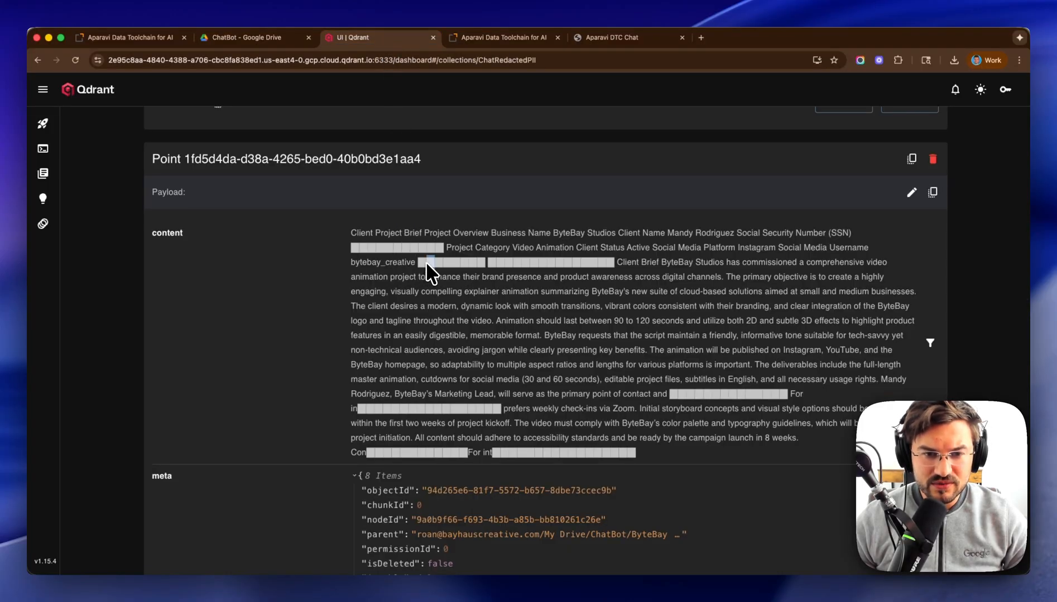
left_click_drag(441, 241, 353, 241)
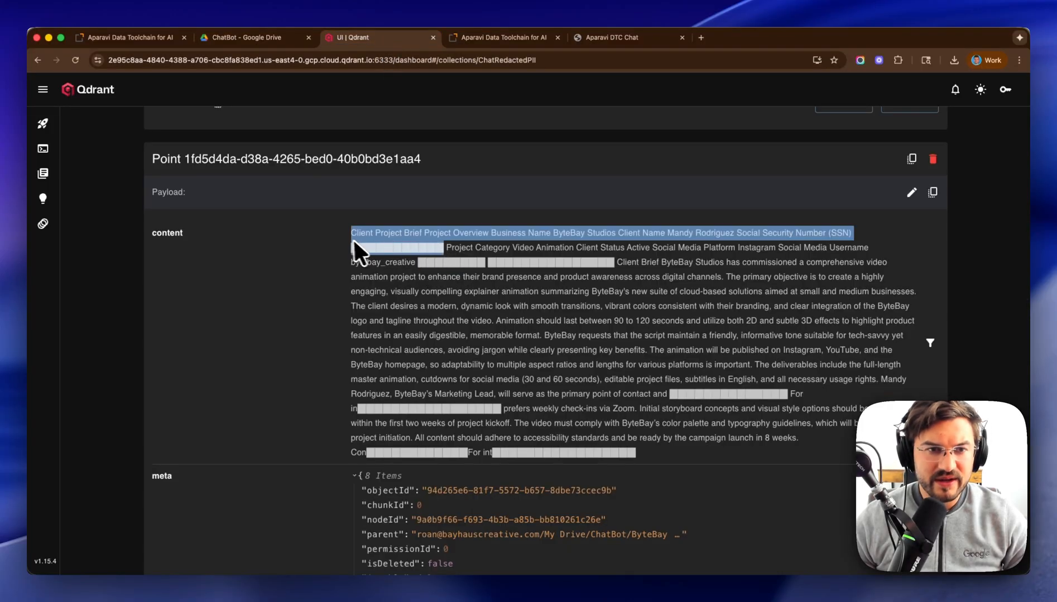
left_click(246, 39)
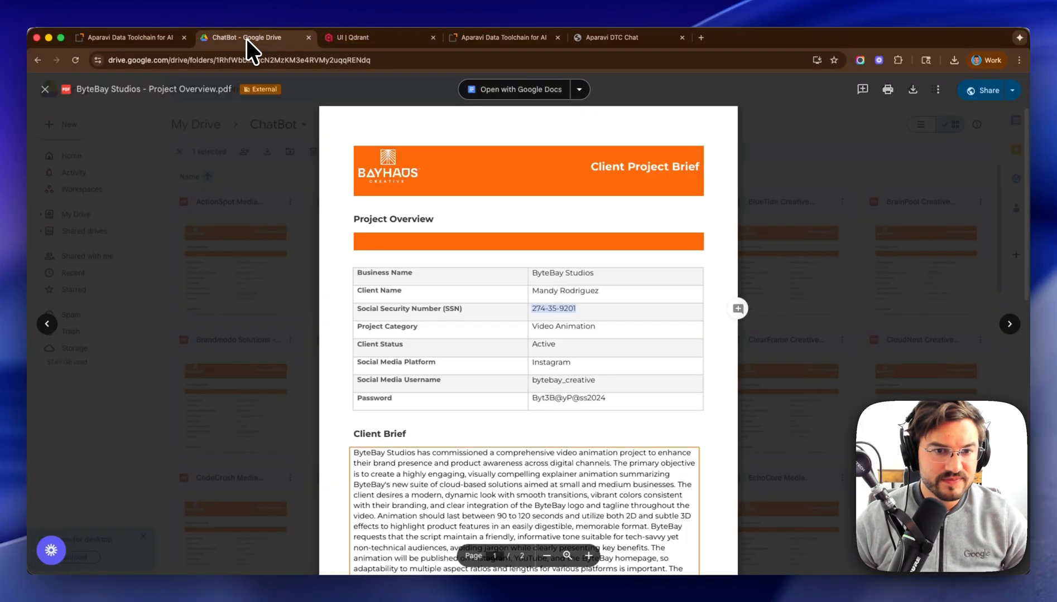
- Return to the Aparavi project and save the Preprocessor - General Text node with its Default Text Splitter settings, split by string length
left_click(141, 38)
left_click(1008, 122)
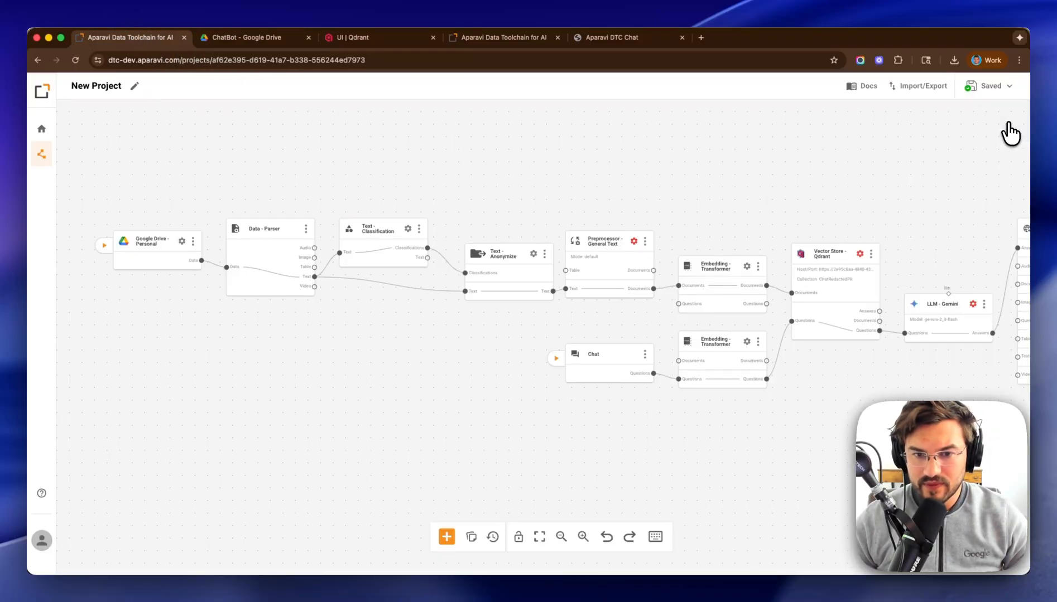
left_click(634, 242)
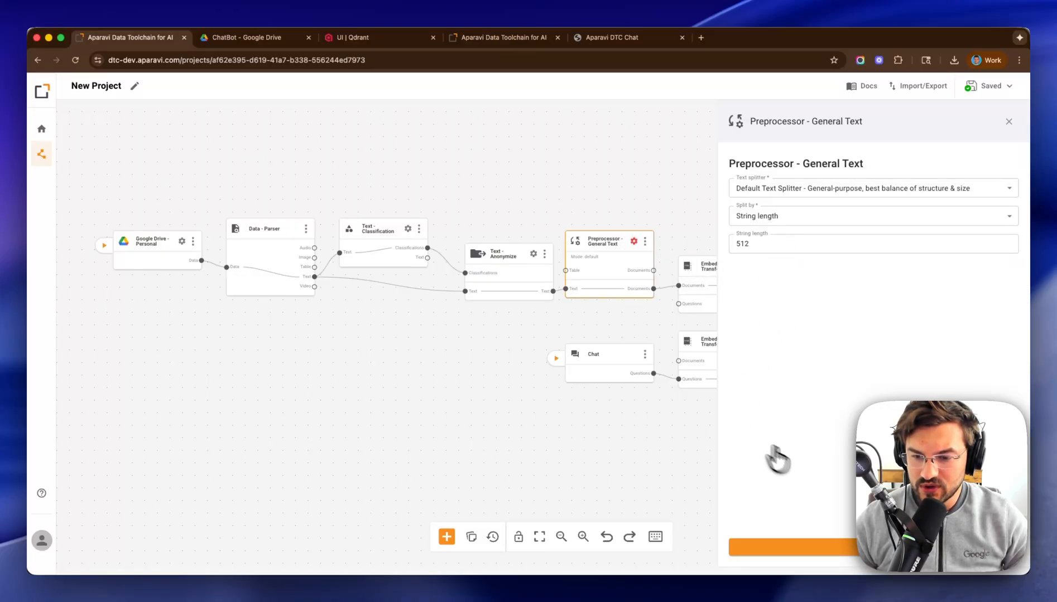
left_click(800, 547)
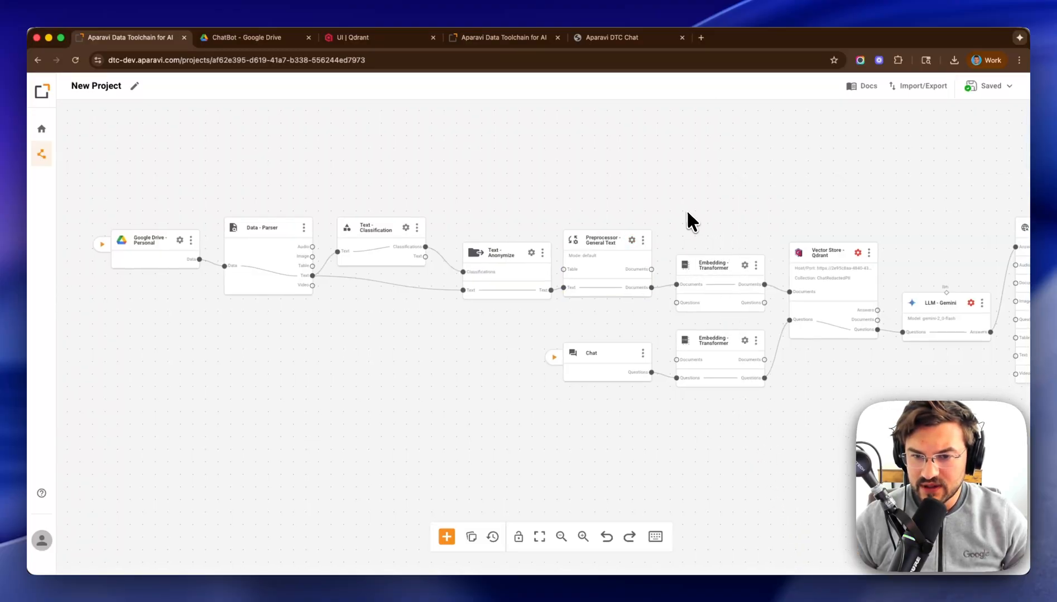
- Check the embedding model of the Embedding - Transformer node on the document branch
scroll(686, 218, "down", 2)
left_click(705, 237)
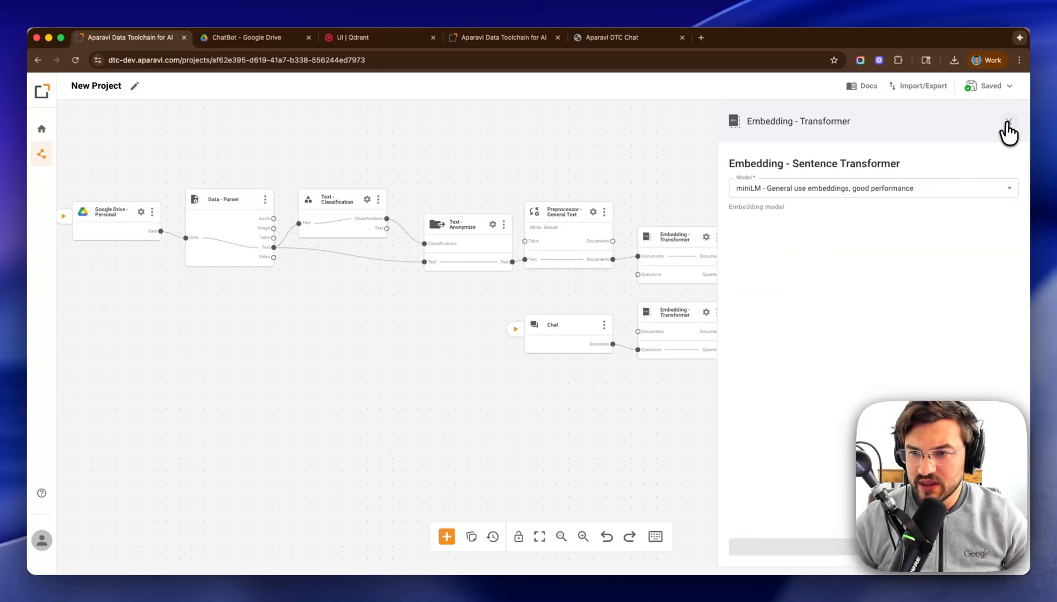
left_click(1009, 121)
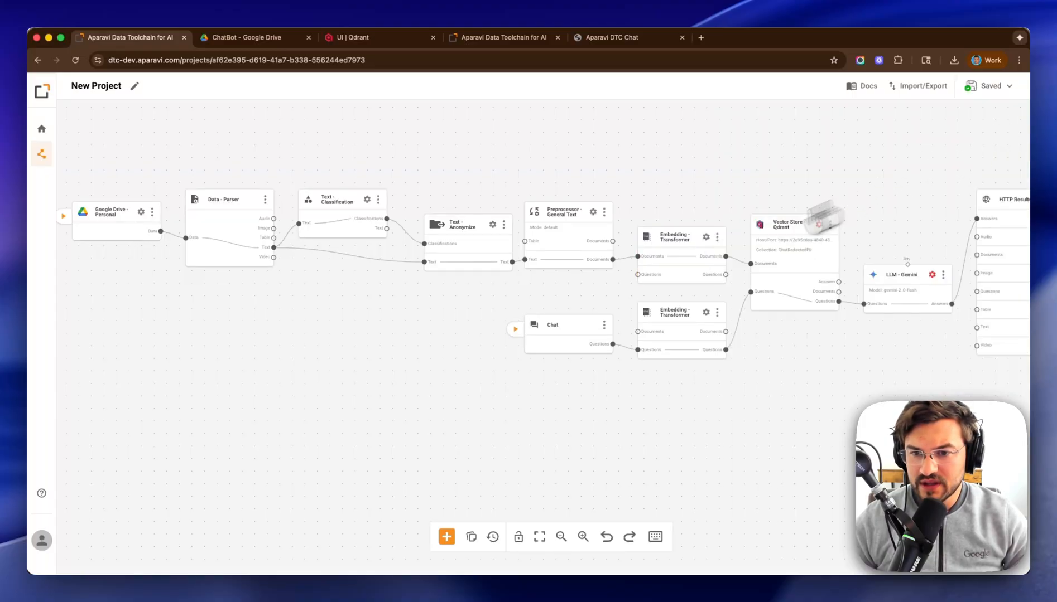
- Open the Vector Store - Qdrant node's settings, and log in to Qdrant Cloud from qdrant.tech in a new tab
left_click(818, 226)
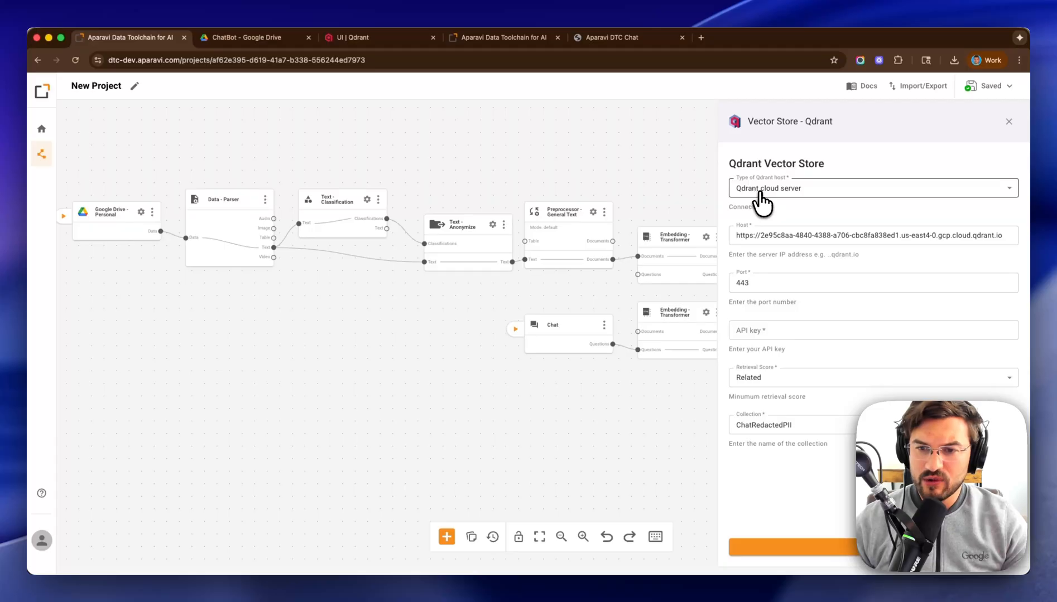
left_click(701, 39)
type("q")
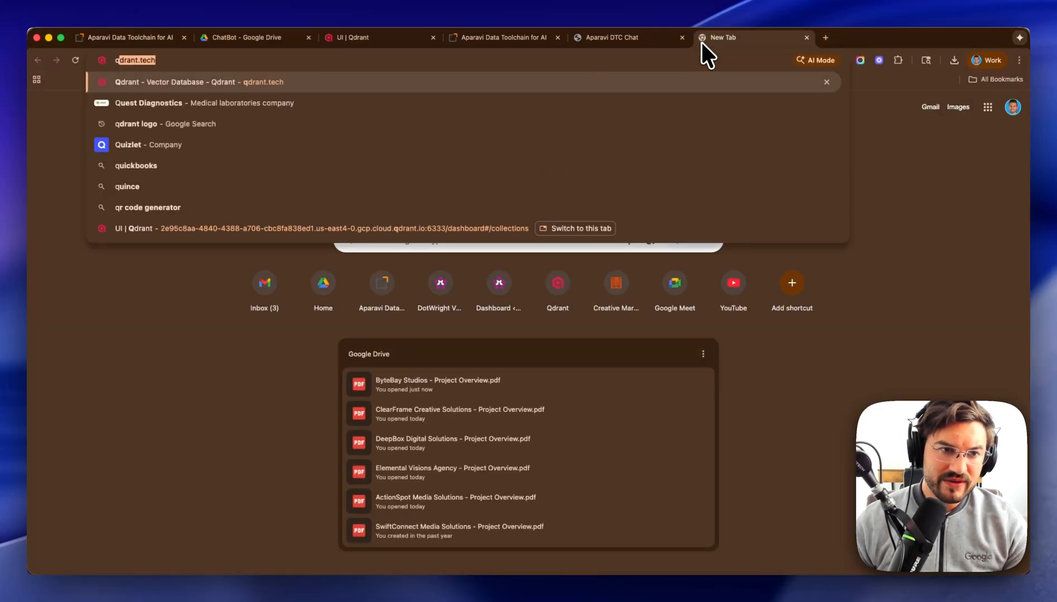
type("drant.tech")
key("Return")
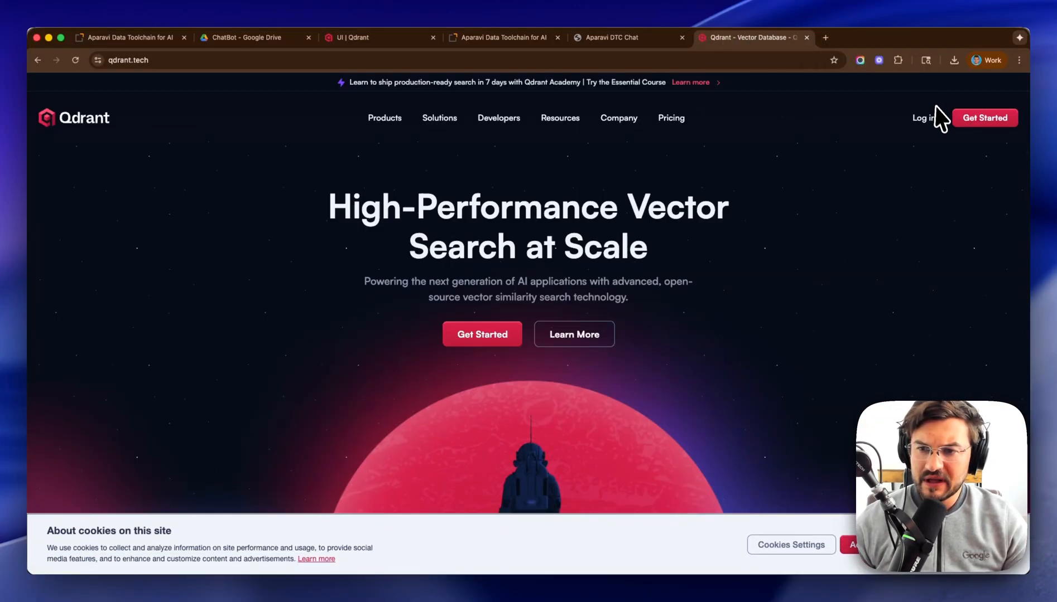
left_click(926, 117)
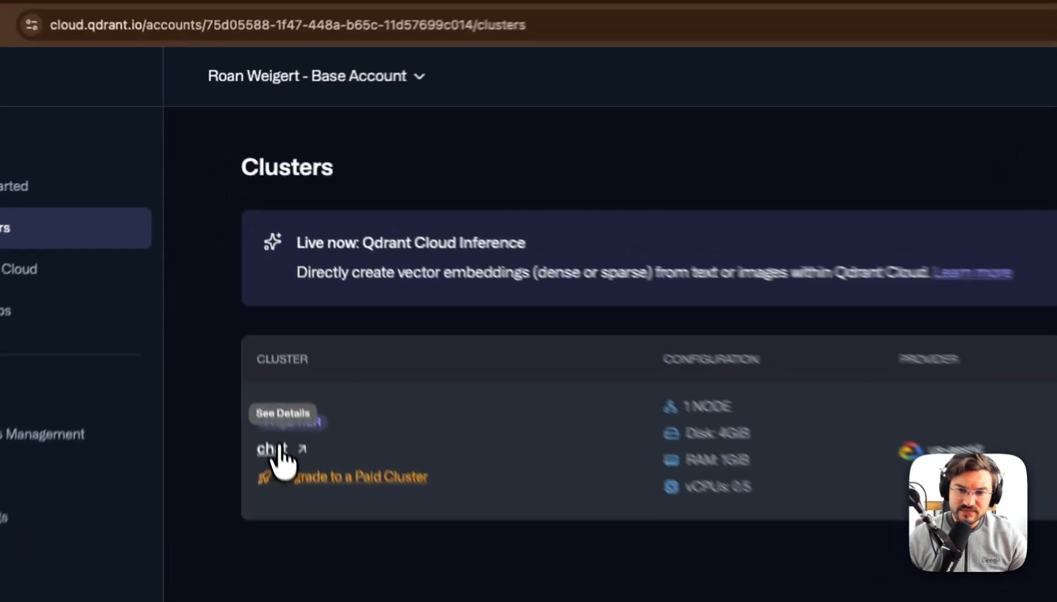
- Find the chat cluster's endpoint in Qdrant Cloud and match it with the Host field of the Vector Store - Qdrant node
left_click(235, 301)
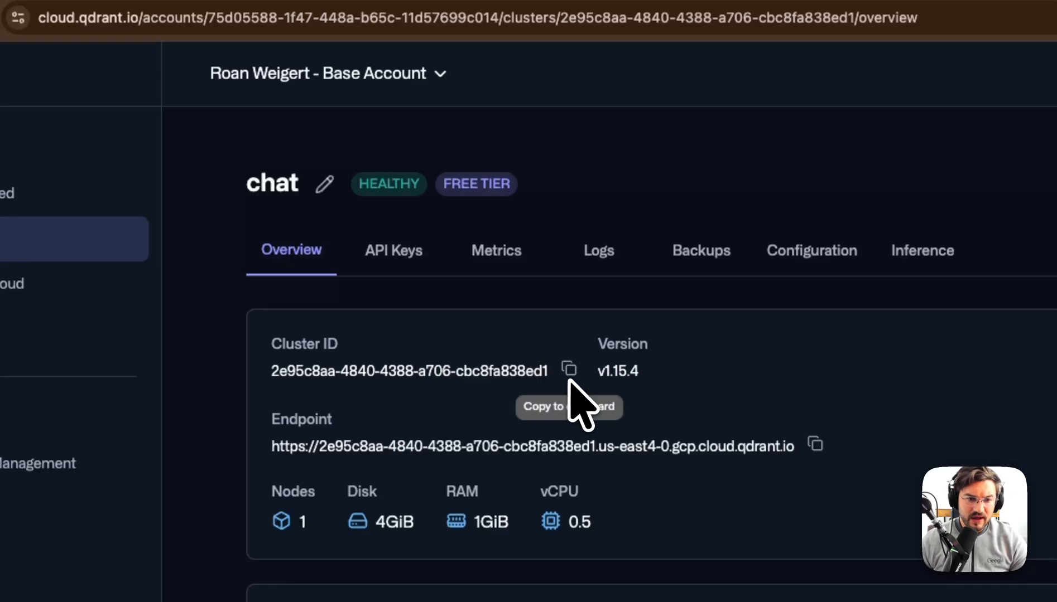
triple_click(729, 450)
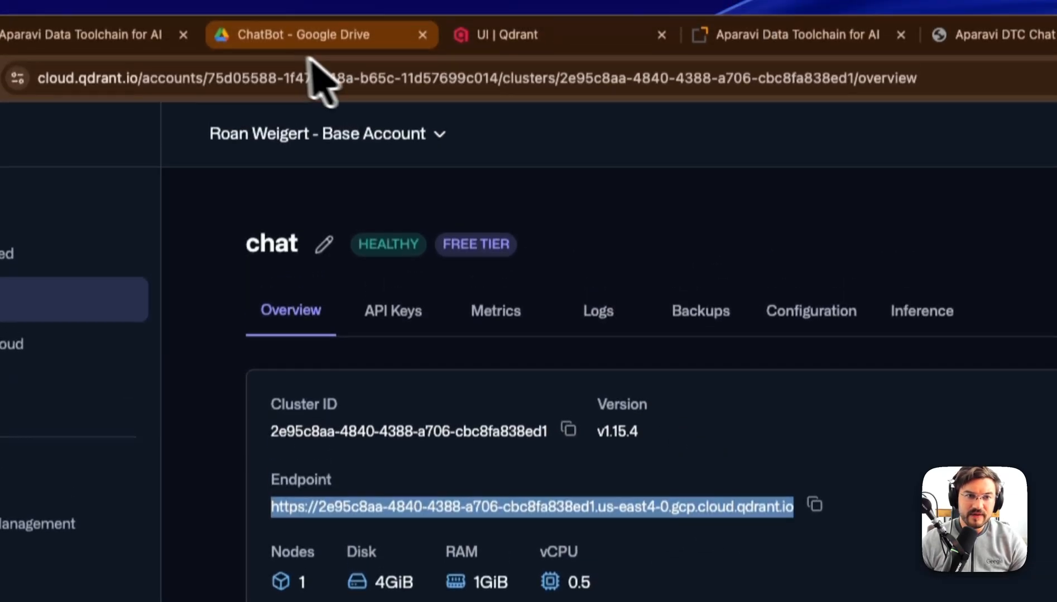
left_click(307, 47)
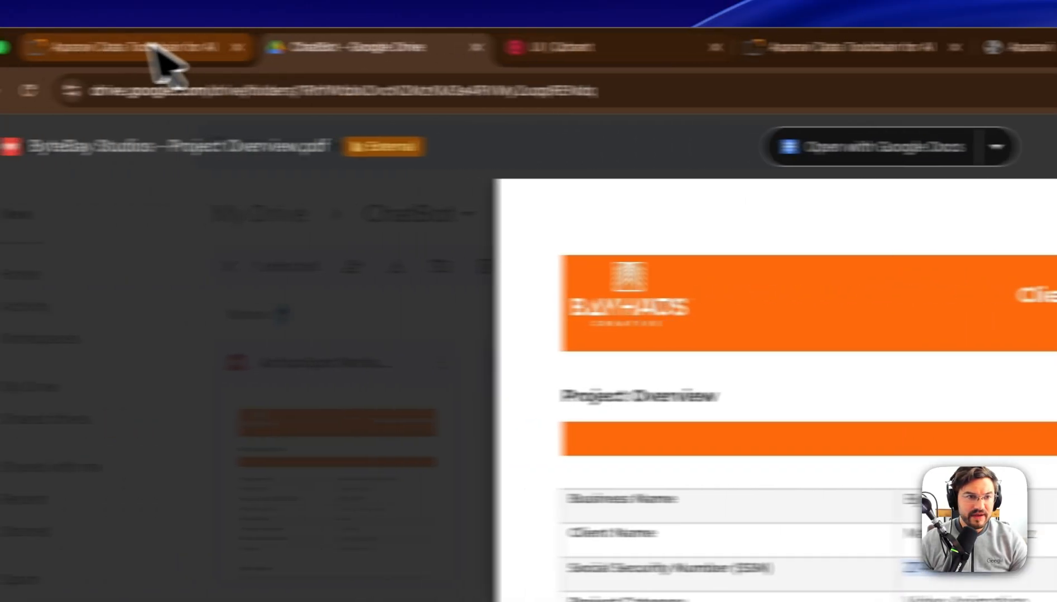
left_click(150, 47)
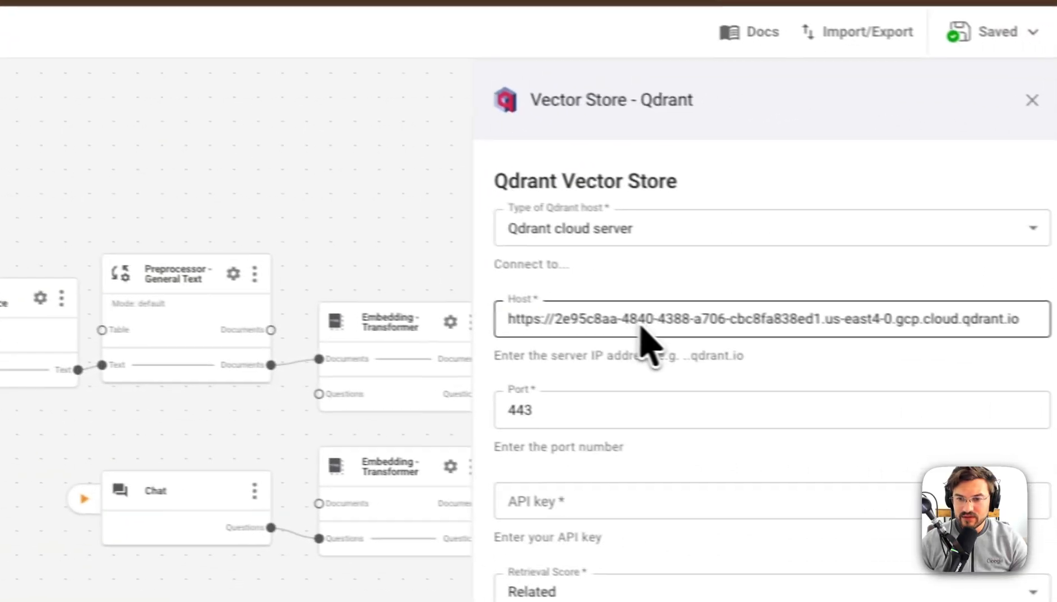
triple_click(624, 323)
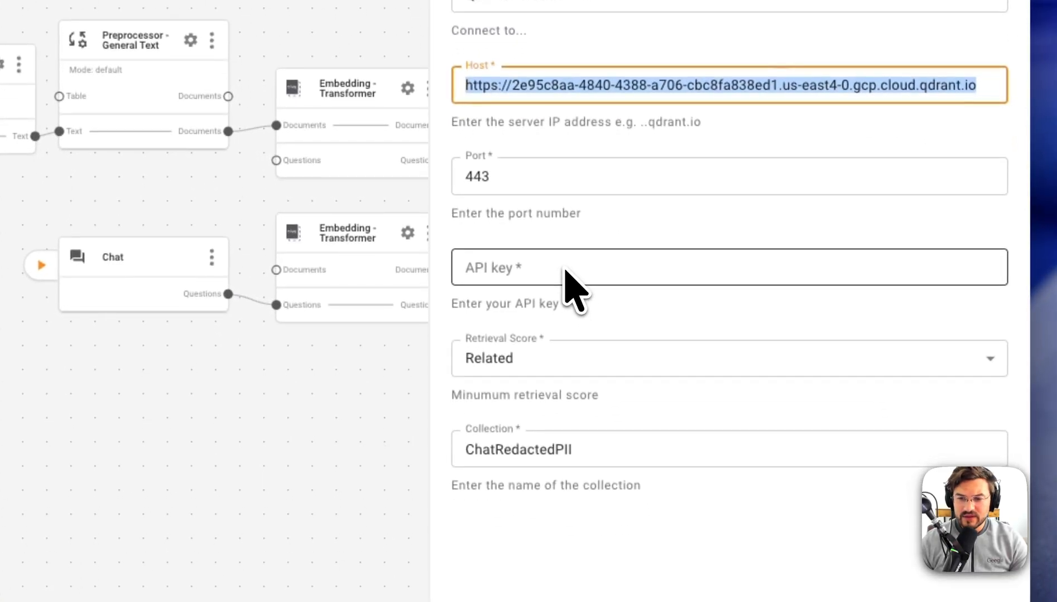
left_click(581, 412)
left_click(572, 238)
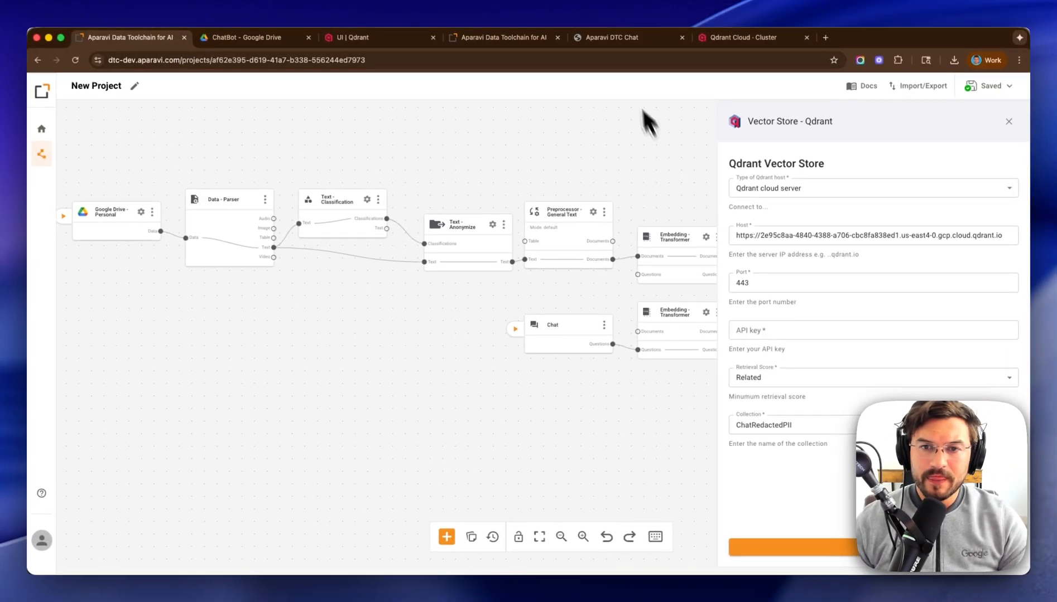
- Enter the chat cluster's API key from Qdrant Cloud in the Vector Store - Qdrant node and save it with the collection ChatRedactedPII
left_click(623, 40)
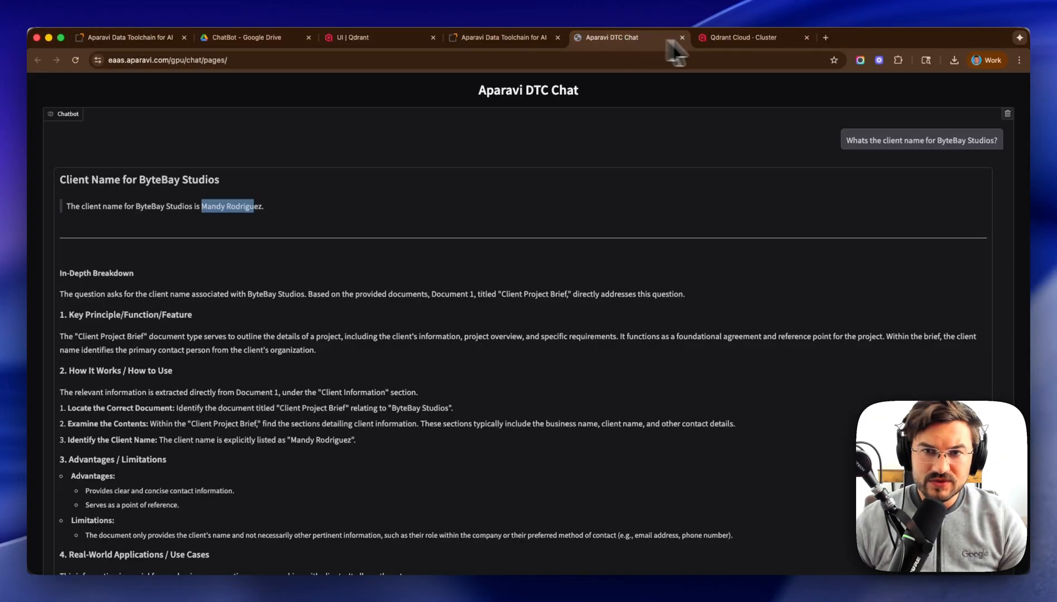
left_click(737, 39)
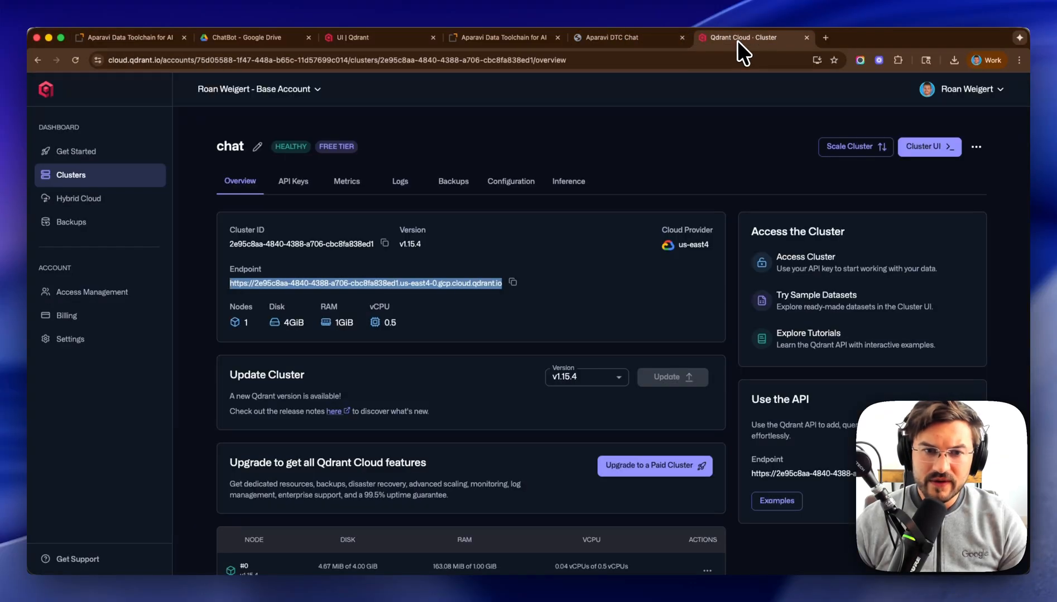
left_click(300, 189)
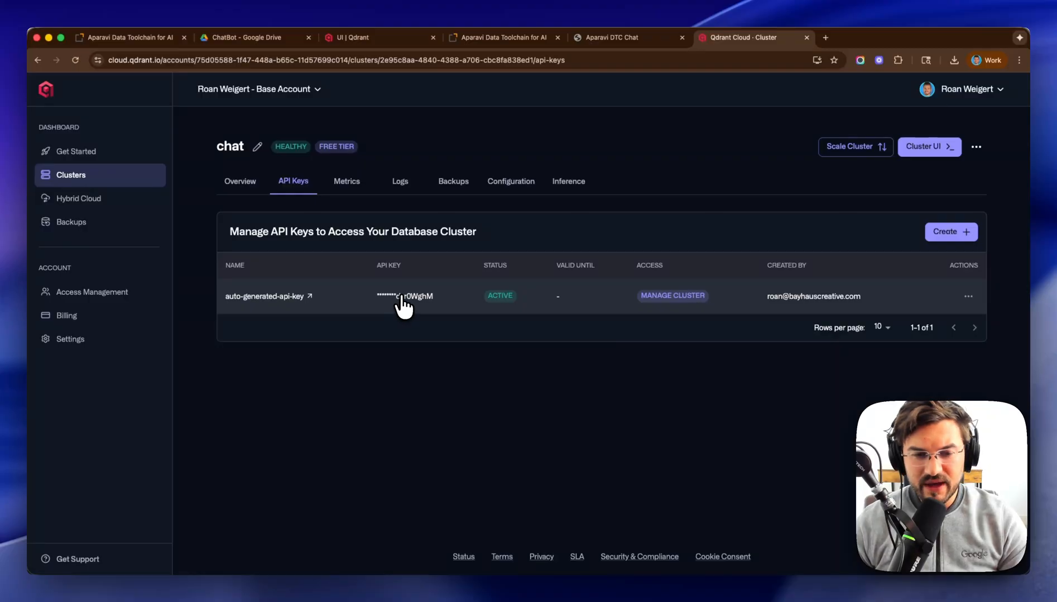
key("ctrl+Tab")
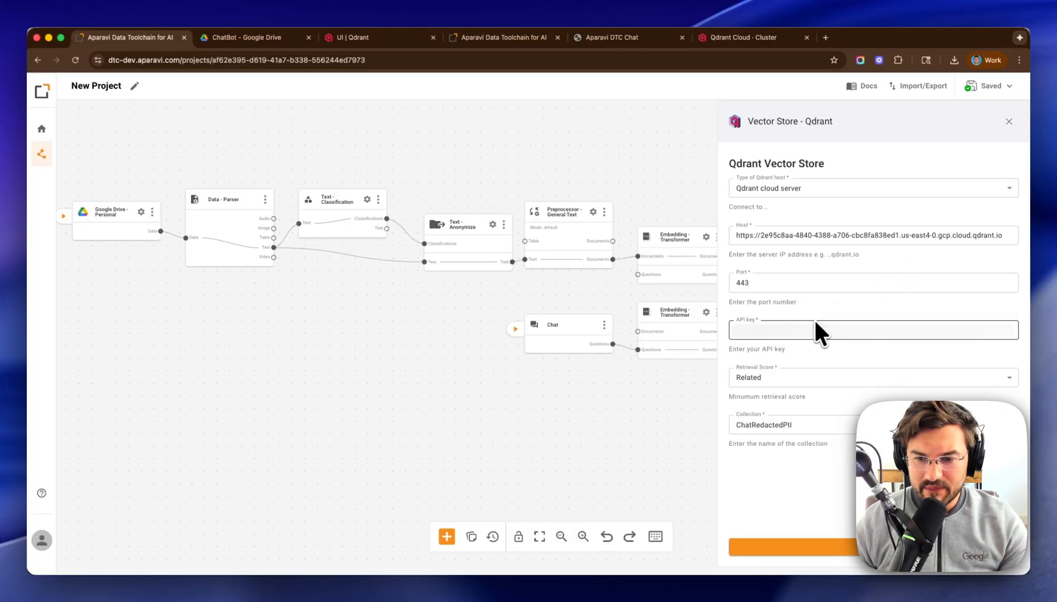
left_click_drag(792, 424, 735, 426)
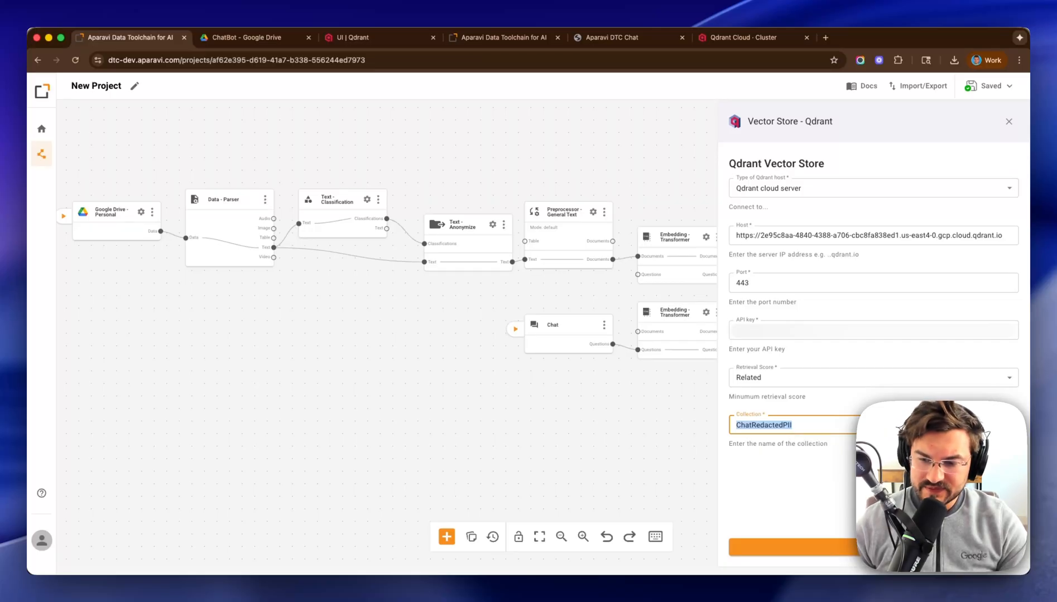
left_click(803, 547)
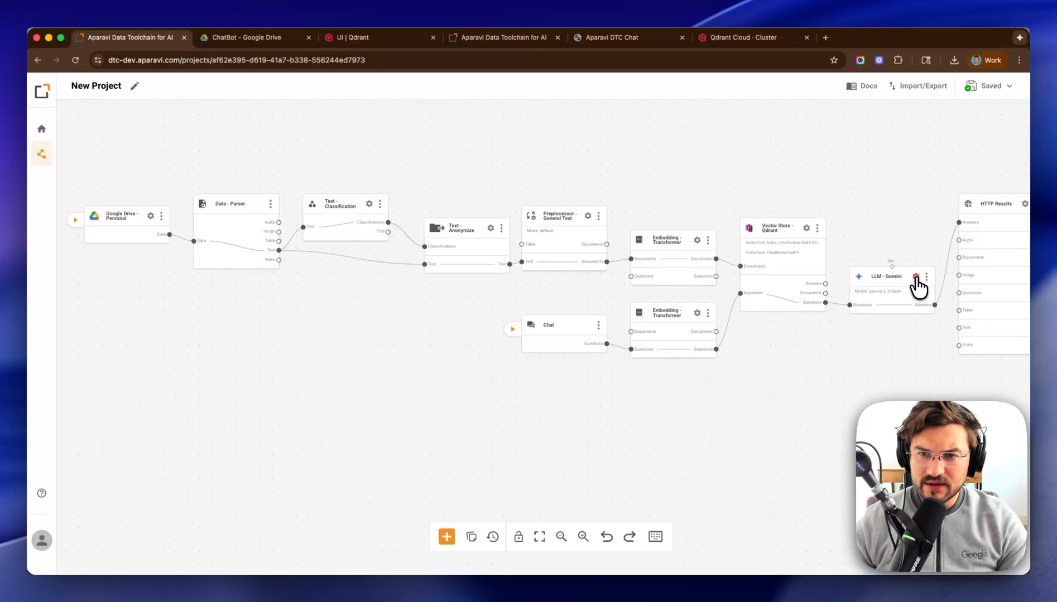
- Open the LLM - Gemini node's settings and search Google for "gemini api key" in a new tab
left_click(915, 278)
left_click(825, 38)
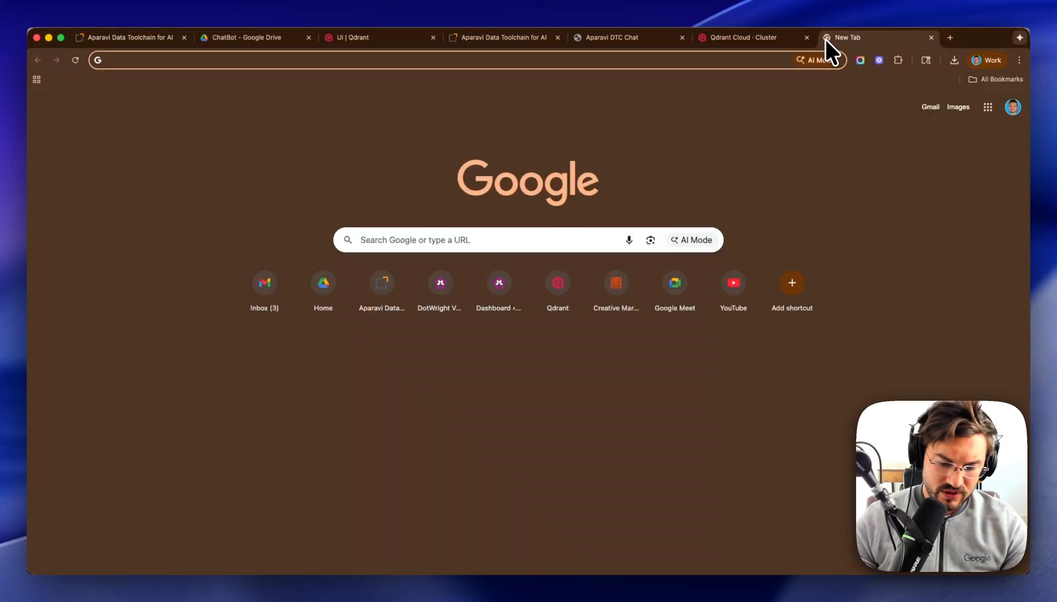
type("gemini ap")
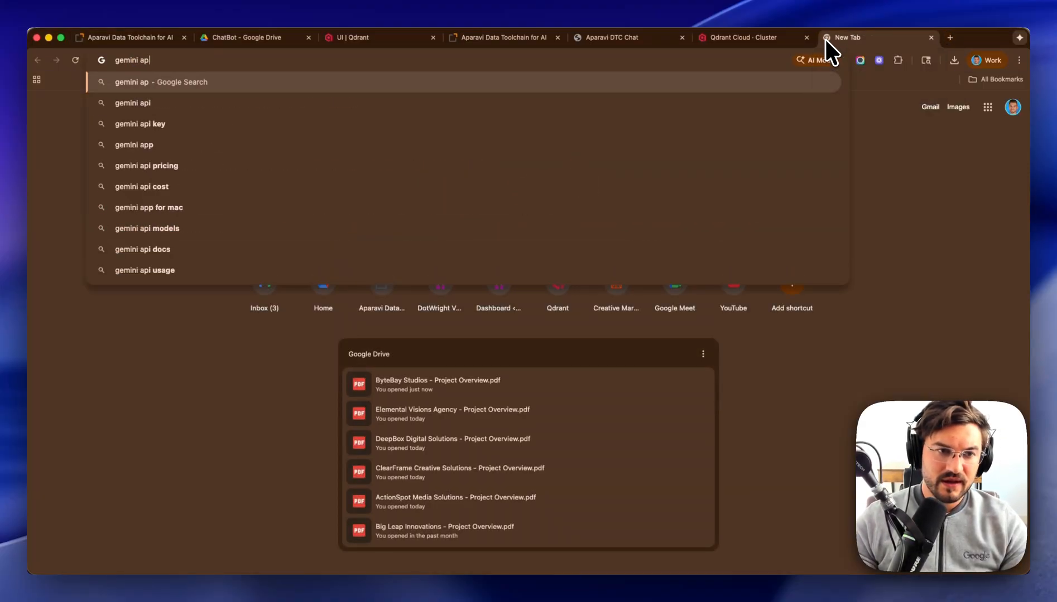
type("oi")
key("BackSpace")
key("BackSpace")
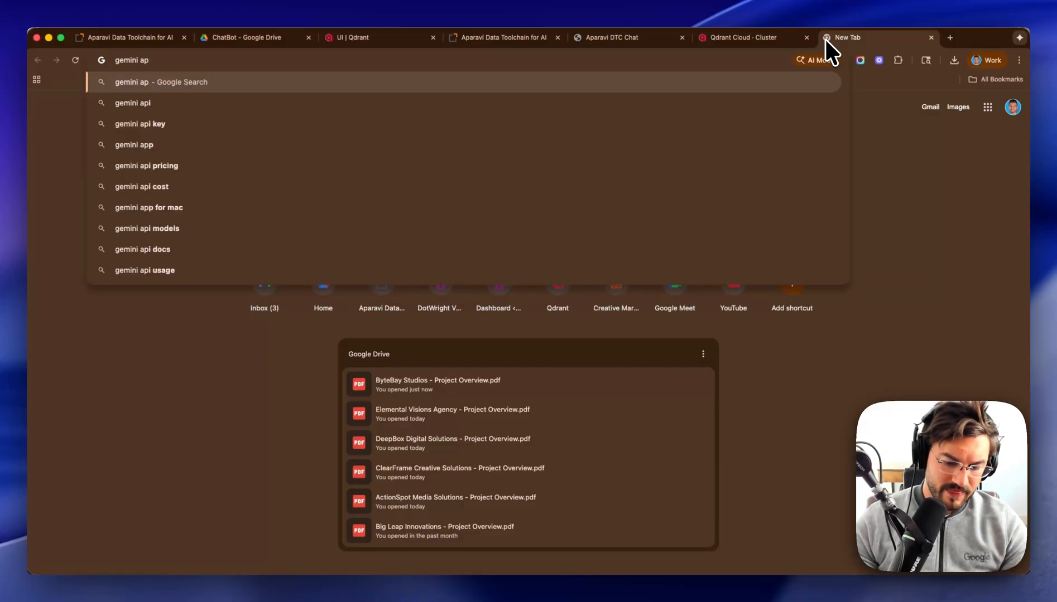
type("i key")
key("Return")
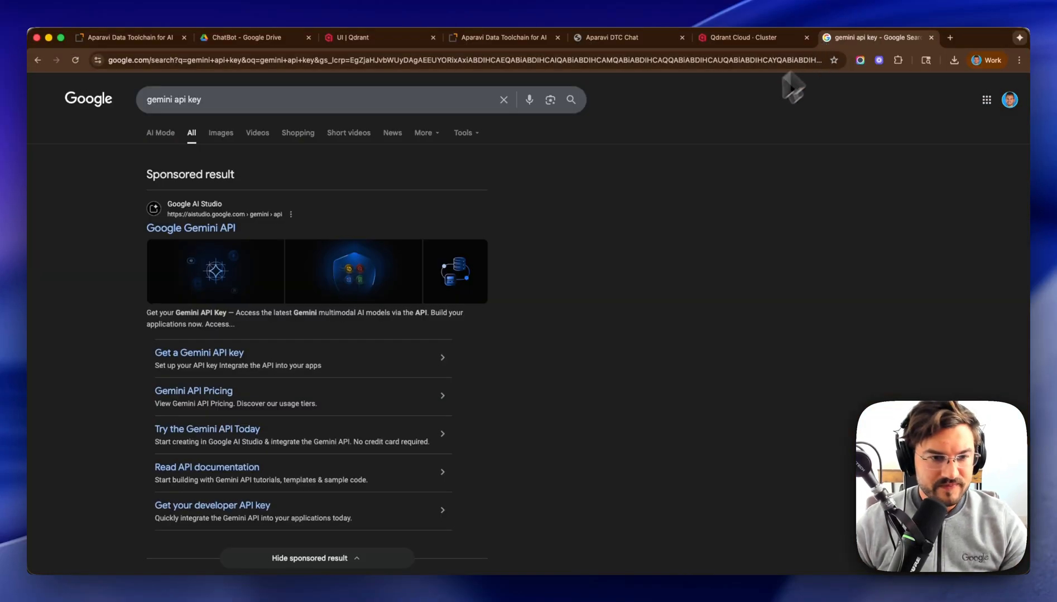
scroll(193, 259, "down", 2)
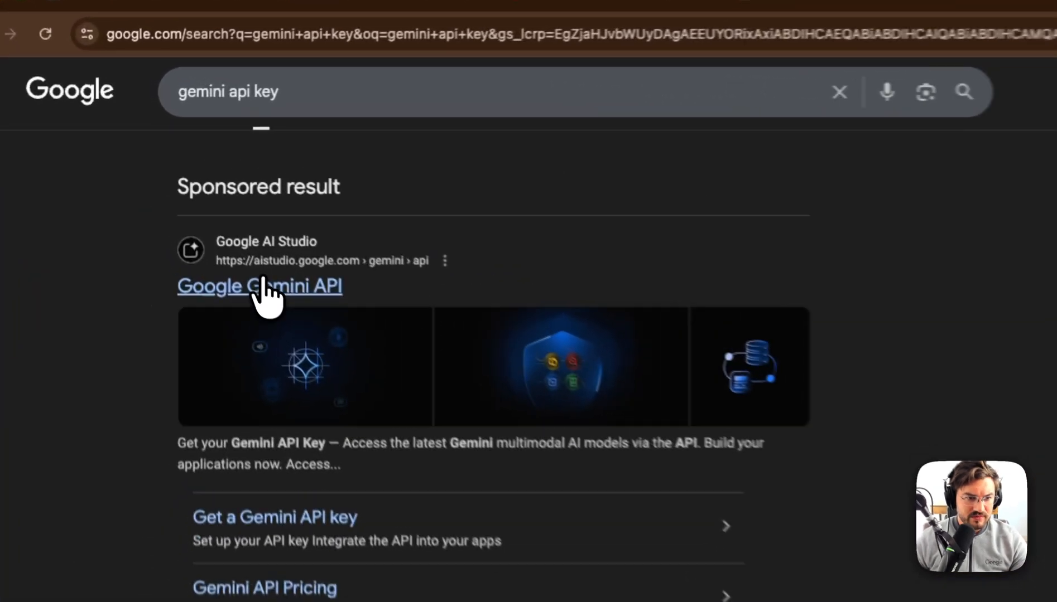
- Open Google AI Studio from the Google Gemini API result, get started and accept the required developer terms without subscribing to emails
left_click(192, 196)
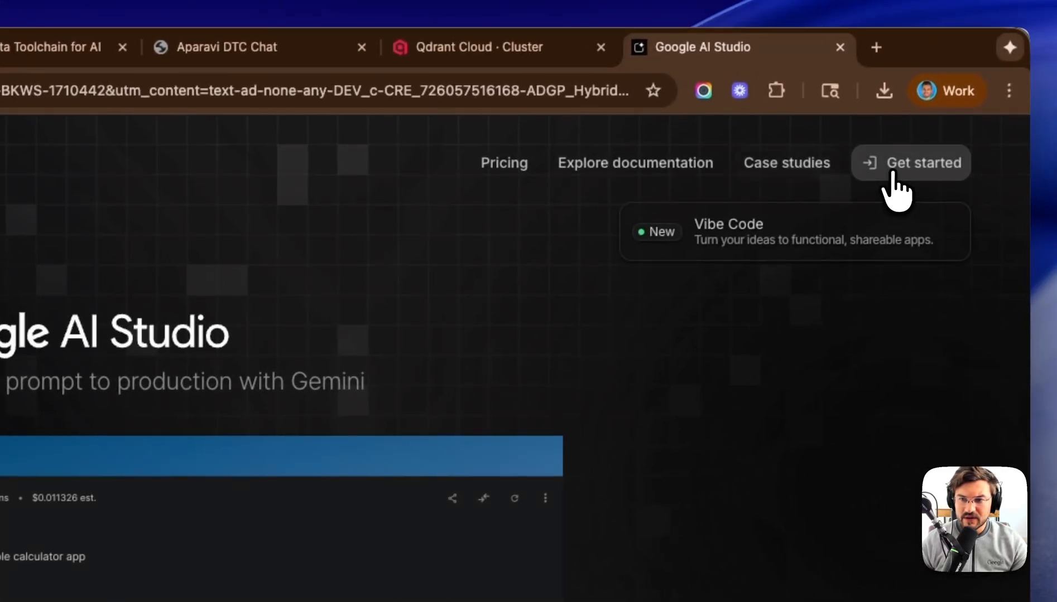
left_click(892, 168)
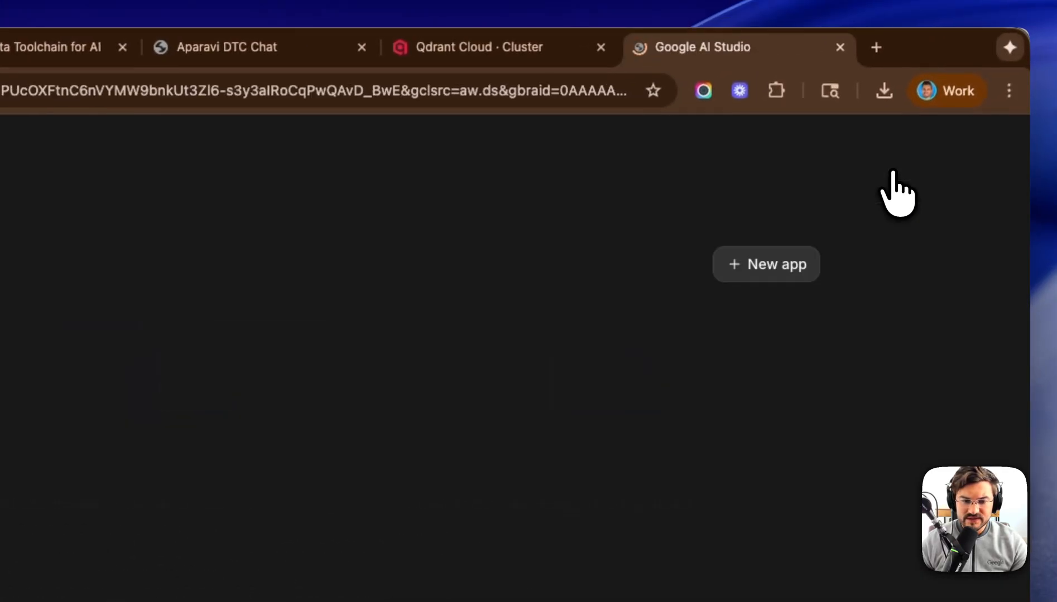
left_click(343, 395)
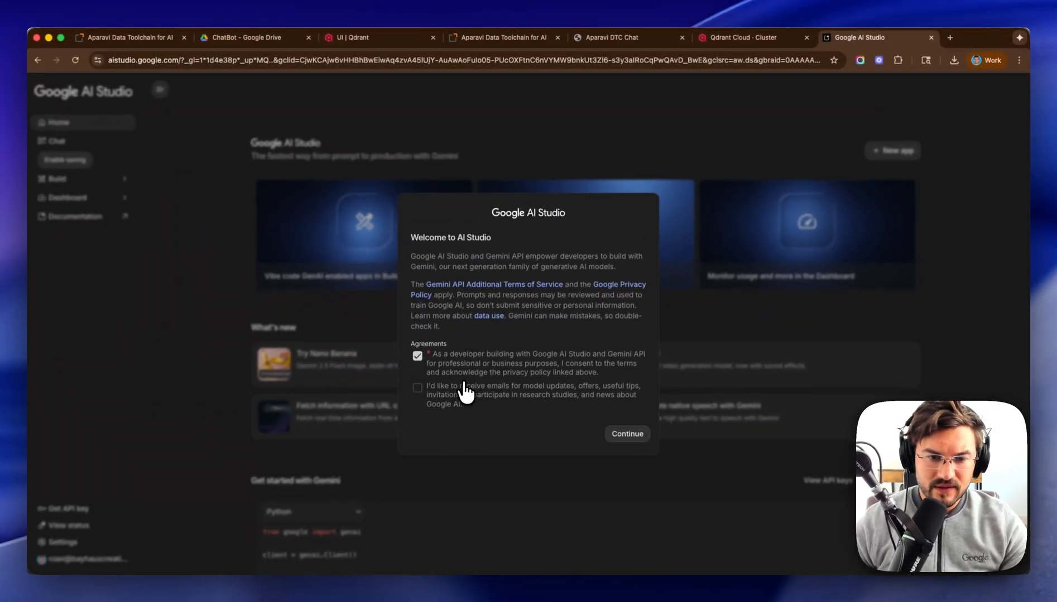
left_click(627, 434)
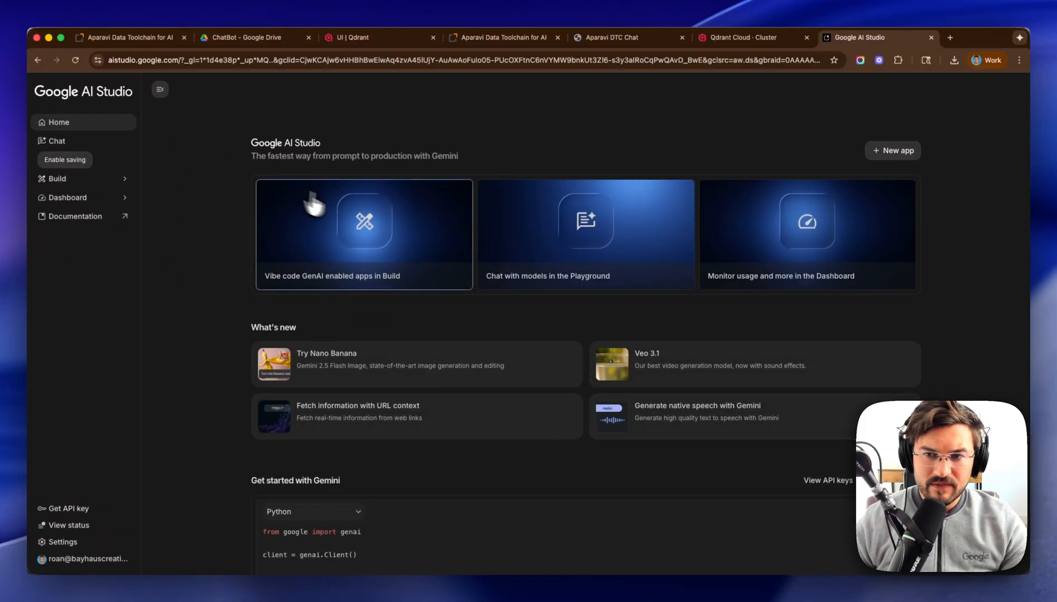
- Open the API keys page in Google AI Studio and create a Gemini API key
scroll(370, 285, "down", 1)
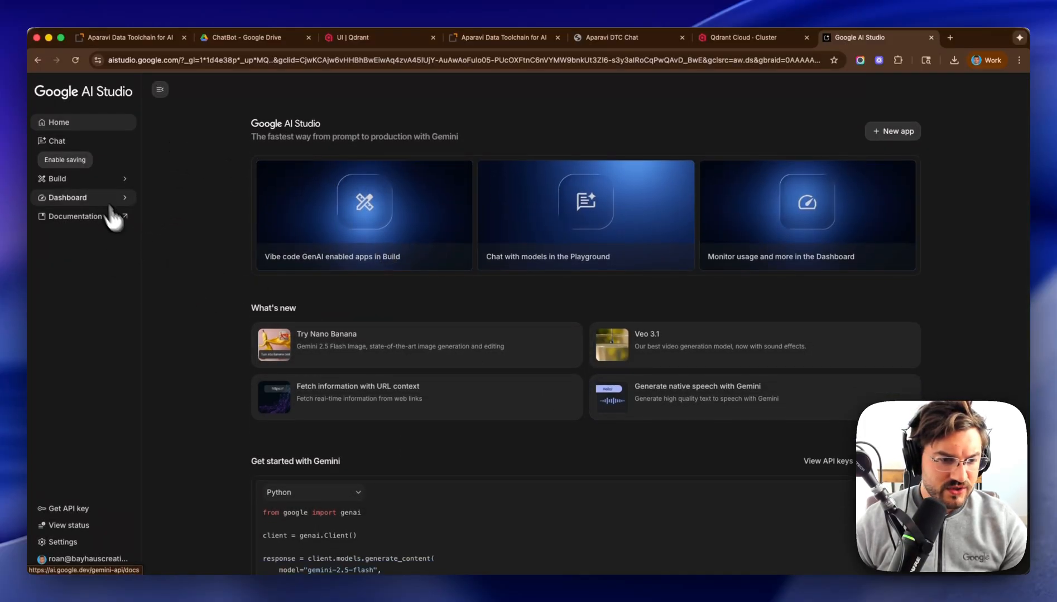
left_click(43, 508)
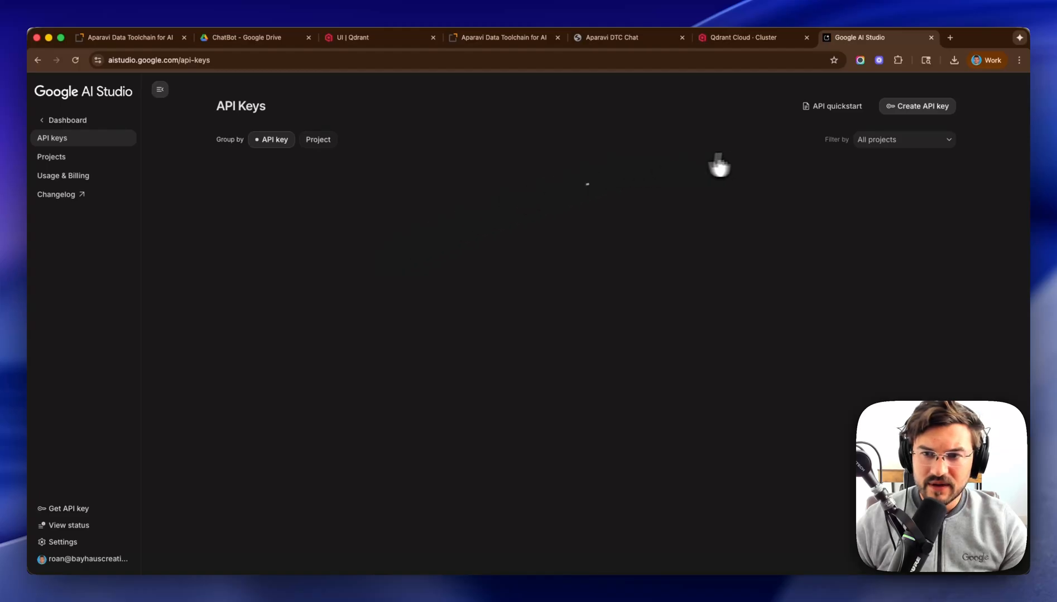
left_click(913, 109)
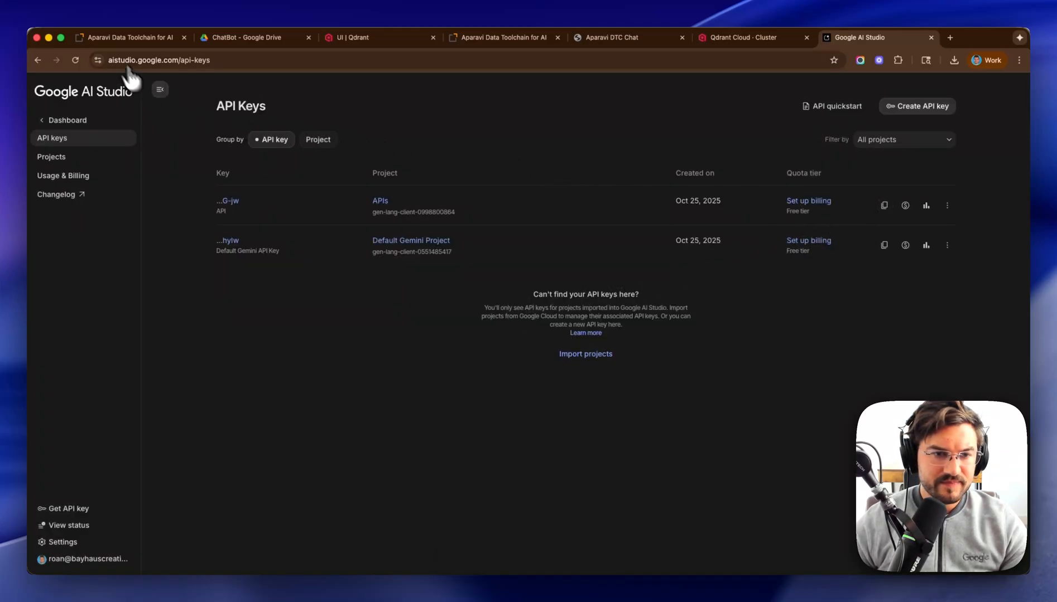
- Enter the Gemini API key in the LLM - Gemini node, keep the model gemini-2_0-flash and save the node in Aparavi
left_click(104, 39)
left_click(784, 236)
key("super+v")
left_click(805, 192)
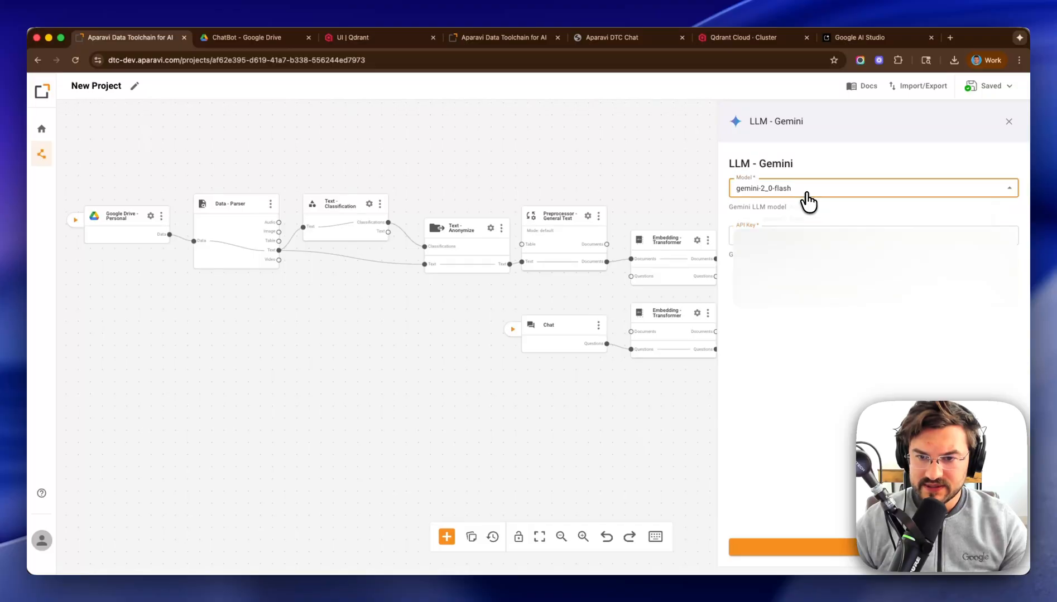
left_click(804, 256)
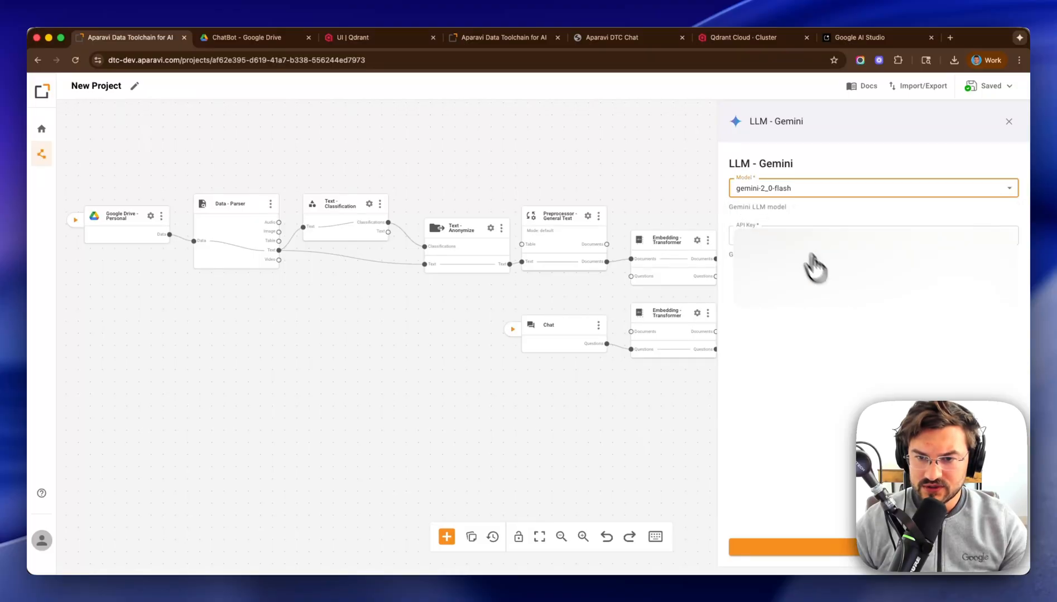
left_click(843, 554)
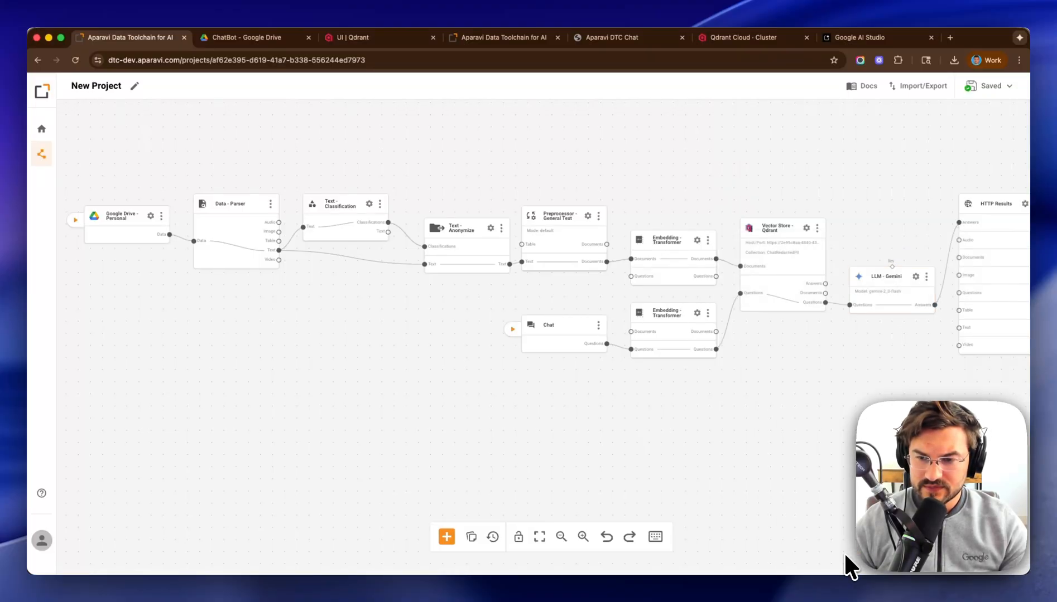
- Review the redacted client briefs stored as points in the ChatRedactedPII collection in the Qdrant dashboard
left_click_drag(846, 439, 830, 440)
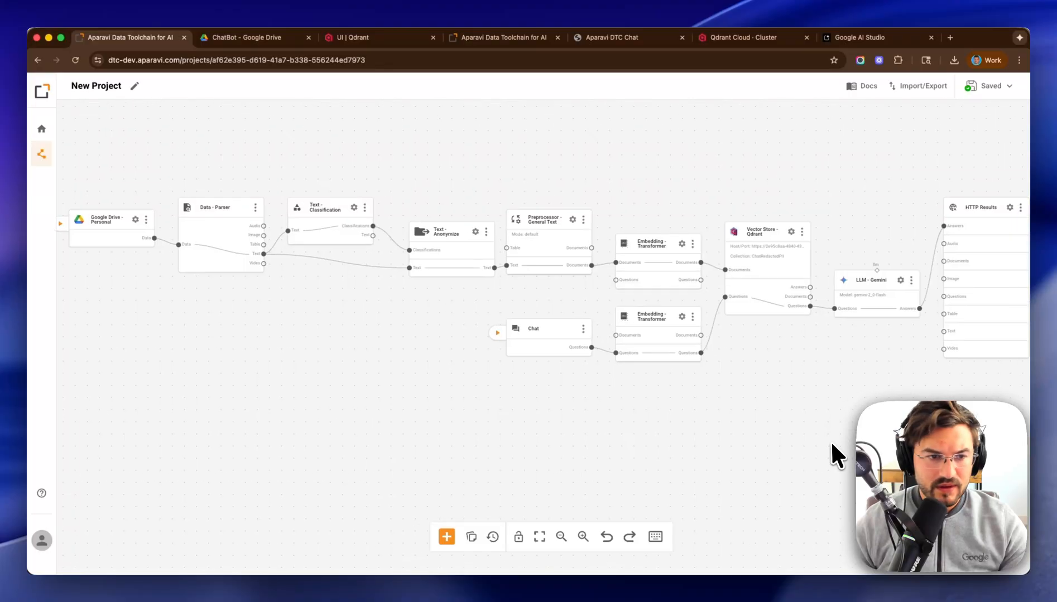
scroll(390, 432, "down", 1)
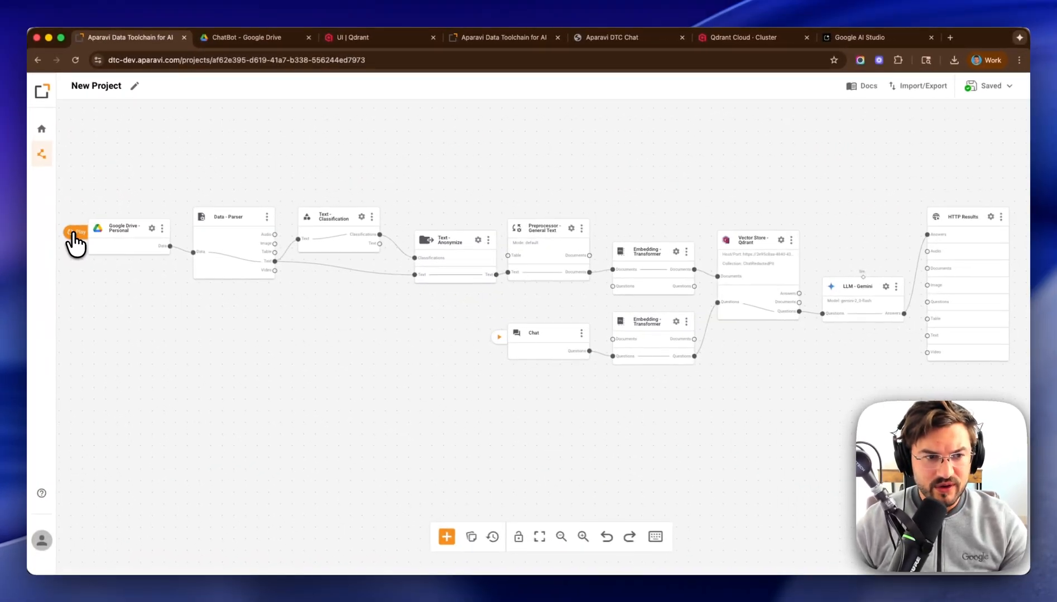
key("super+3")
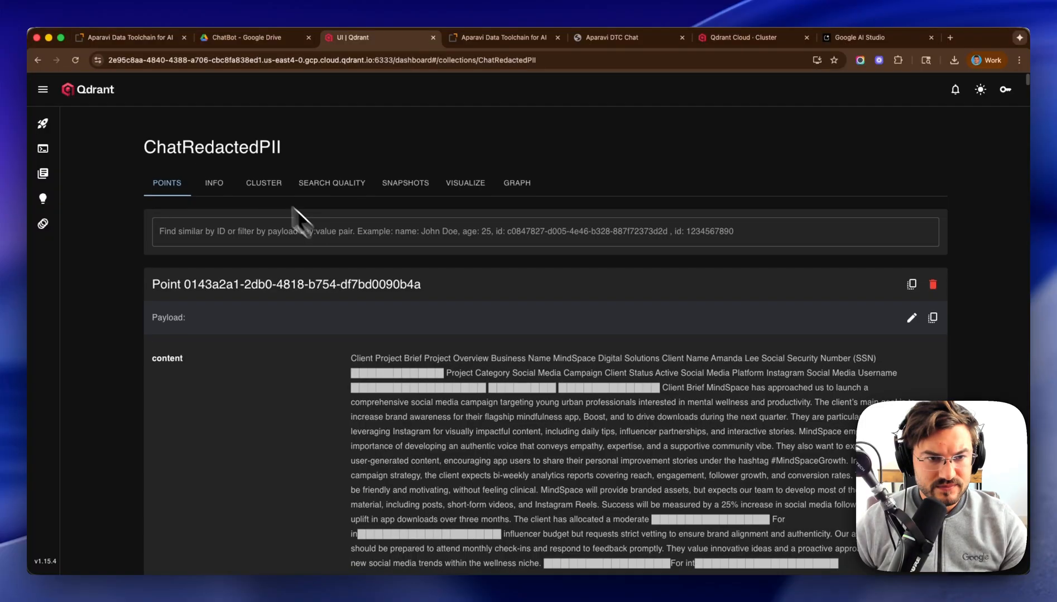
left_click_drag(164, 139, 300, 141)
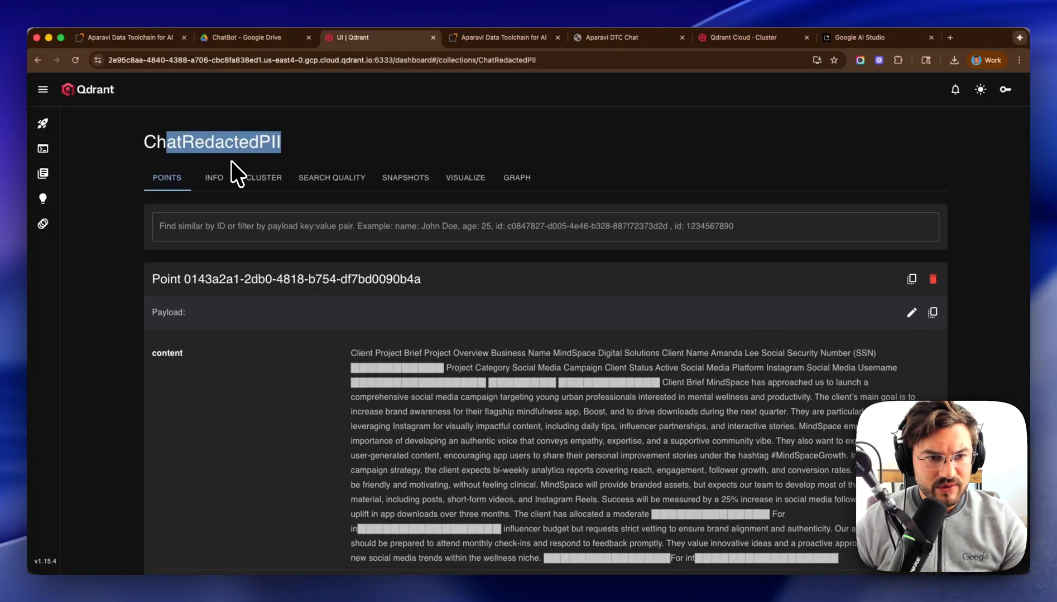
scroll(368, 289, "down", 15)
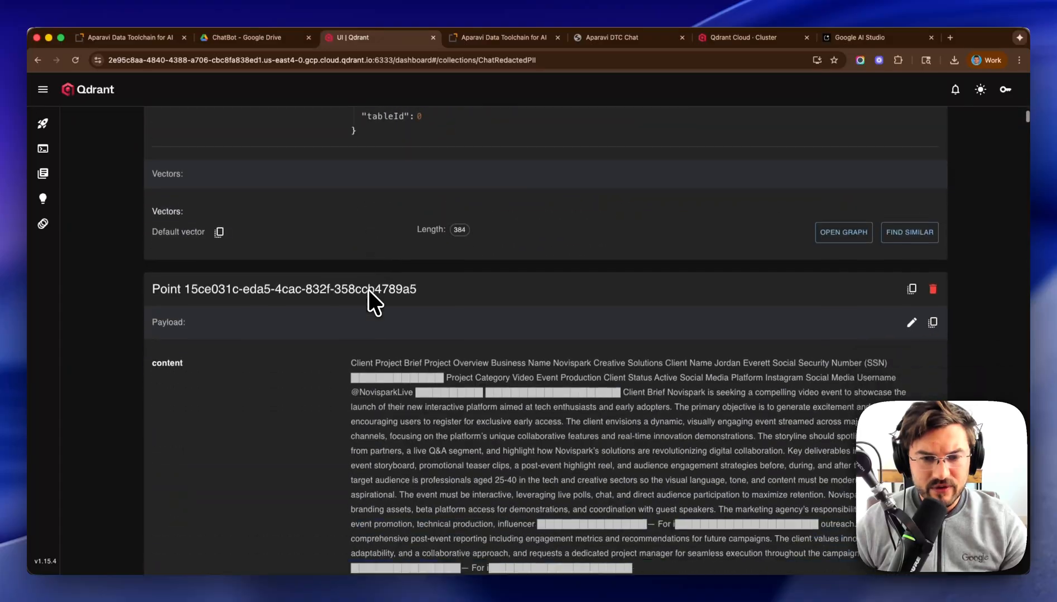
scroll(368, 289, "down", 10)
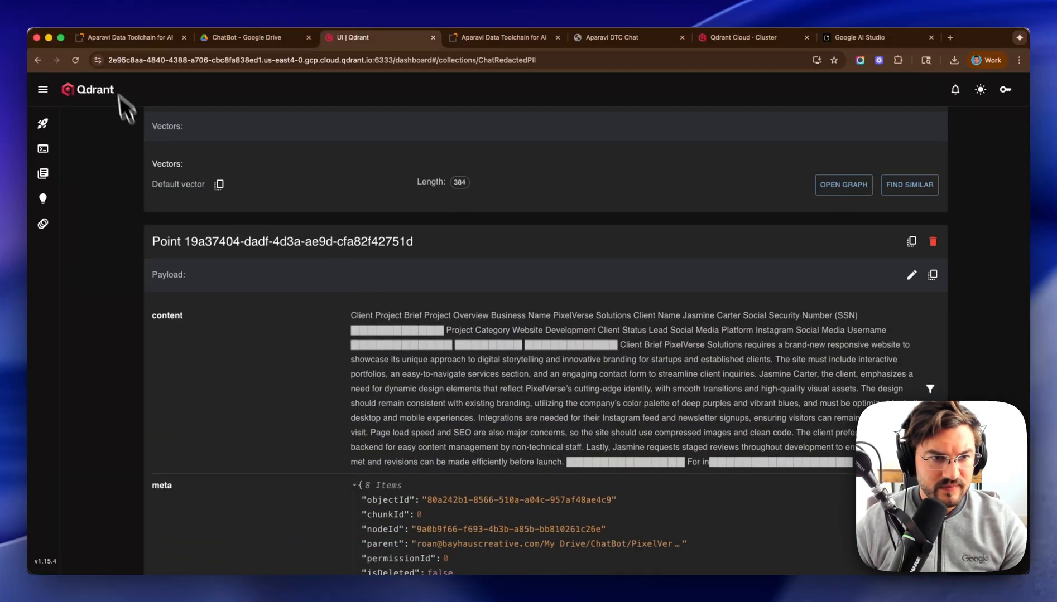
- Run the pipeline from the Chat node in Aparavi and open its chat page from the project log
left_click(128, 37)
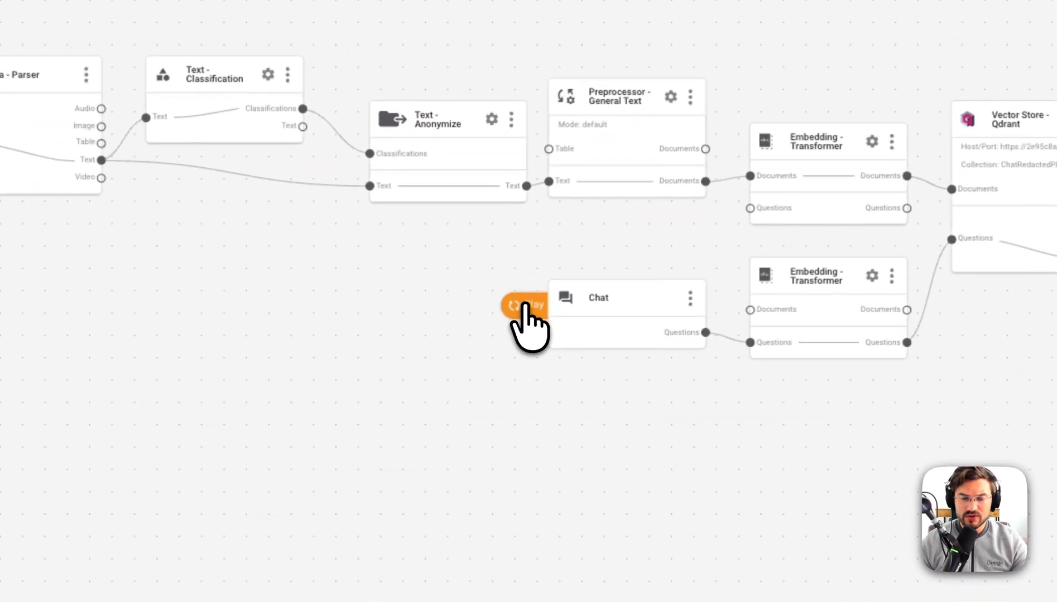
left_click(486, 359)
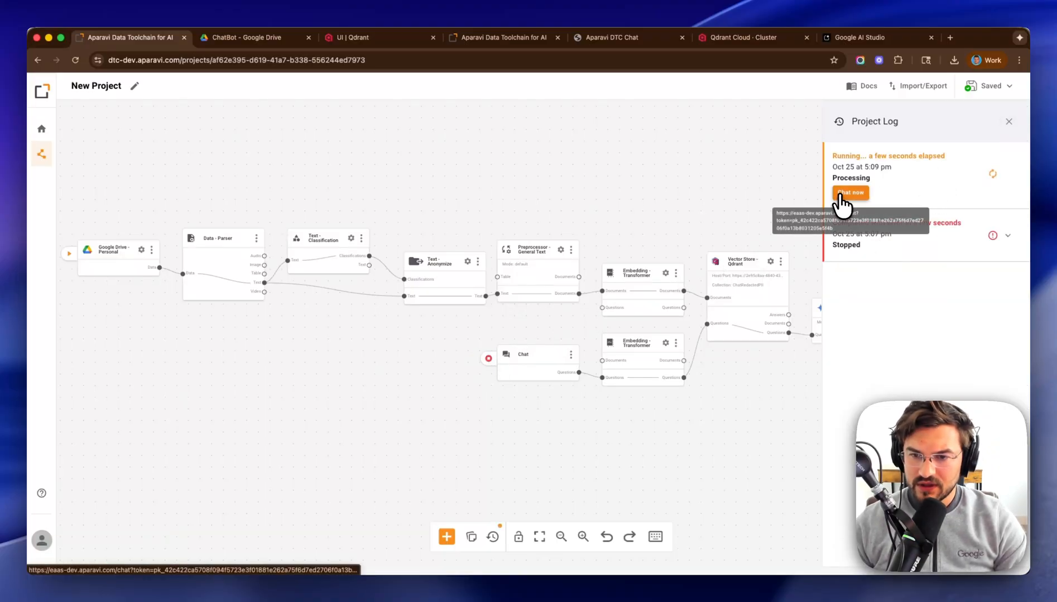
left_click(850, 195)
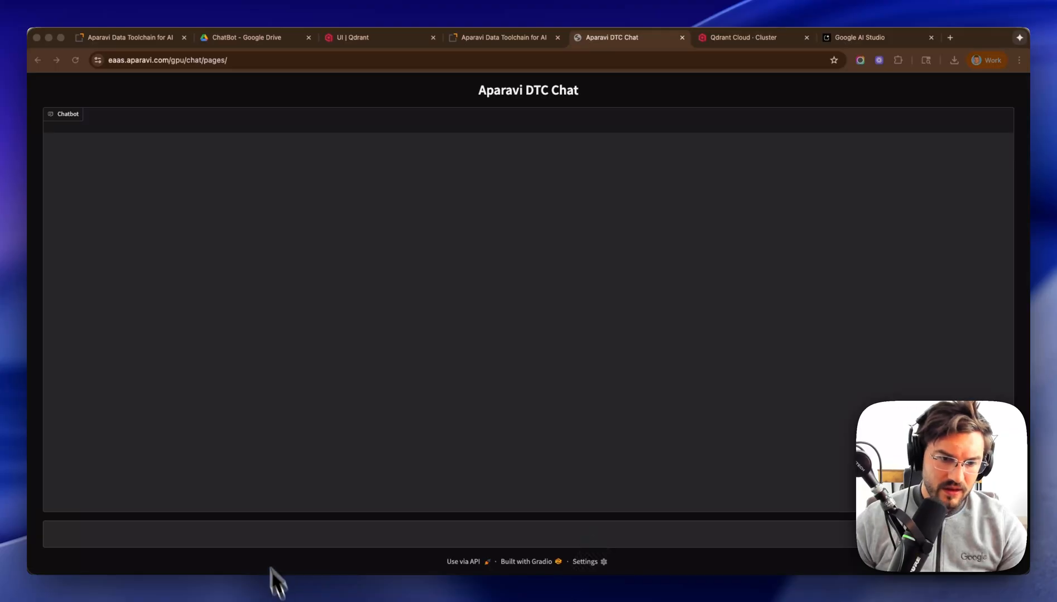
- Ask the chatbot "What's the client person name for ByteBay Studios?" and highlight the contact's name in its answer
left_click(211, 544)
type("What's the client person name for ByteBay Studios?")
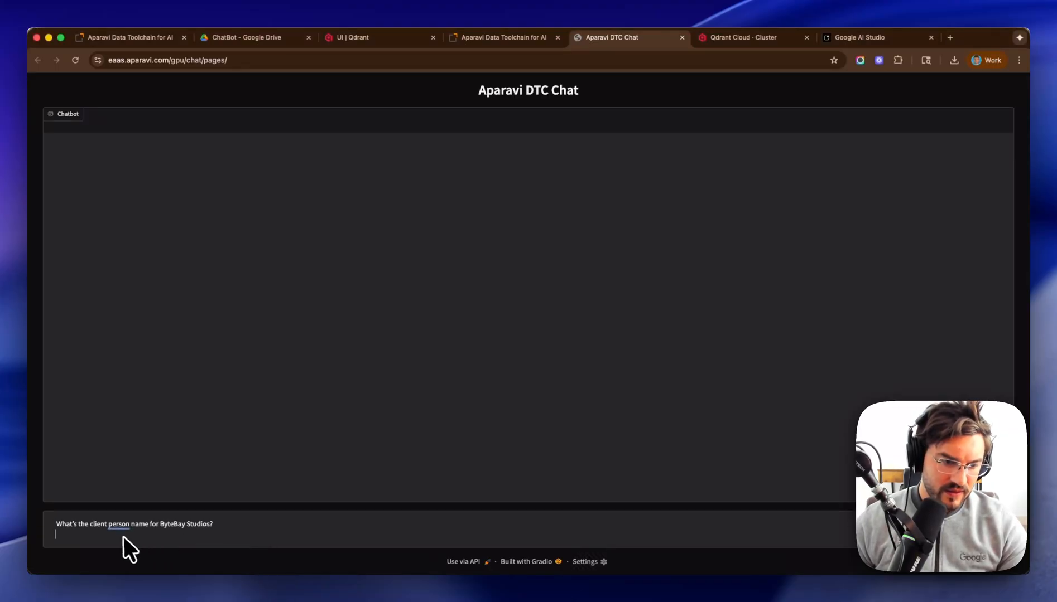
mouse_move(109, 533)
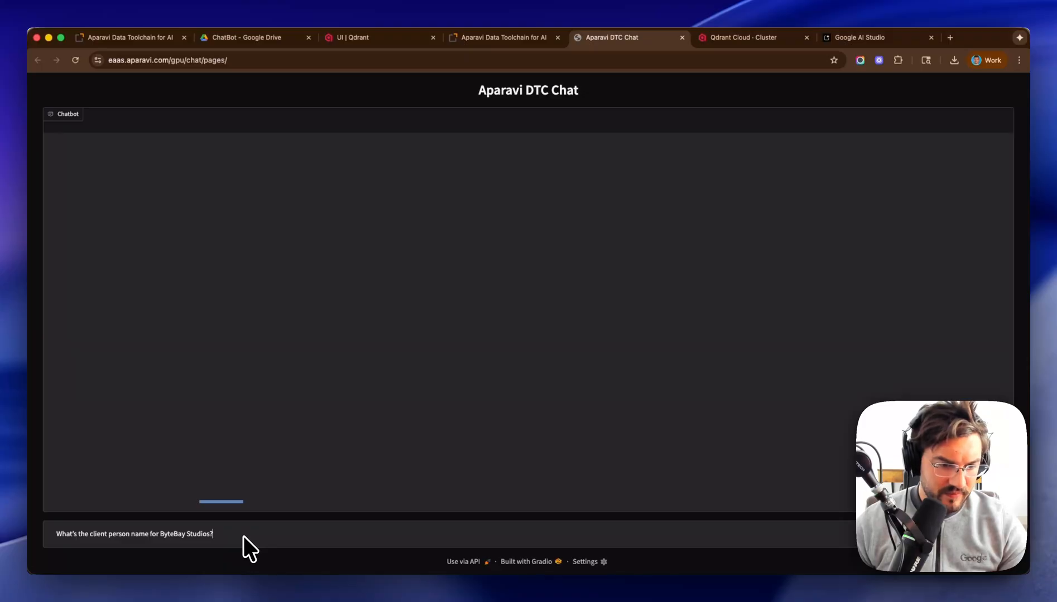
key("Return")
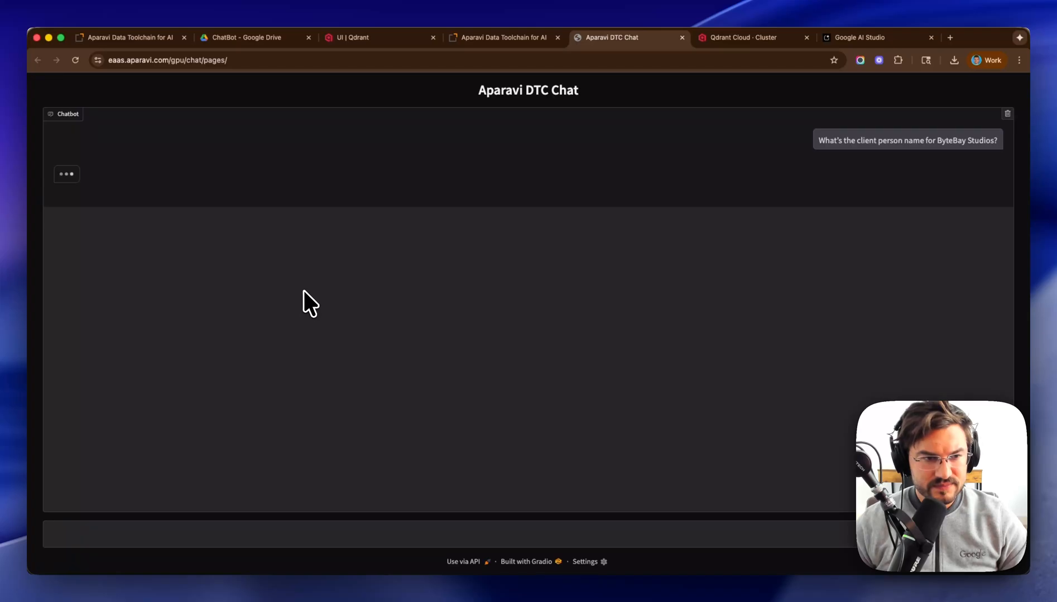
scroll(304, 290, "down", 10)
scroll(304, 289, "up", 10)
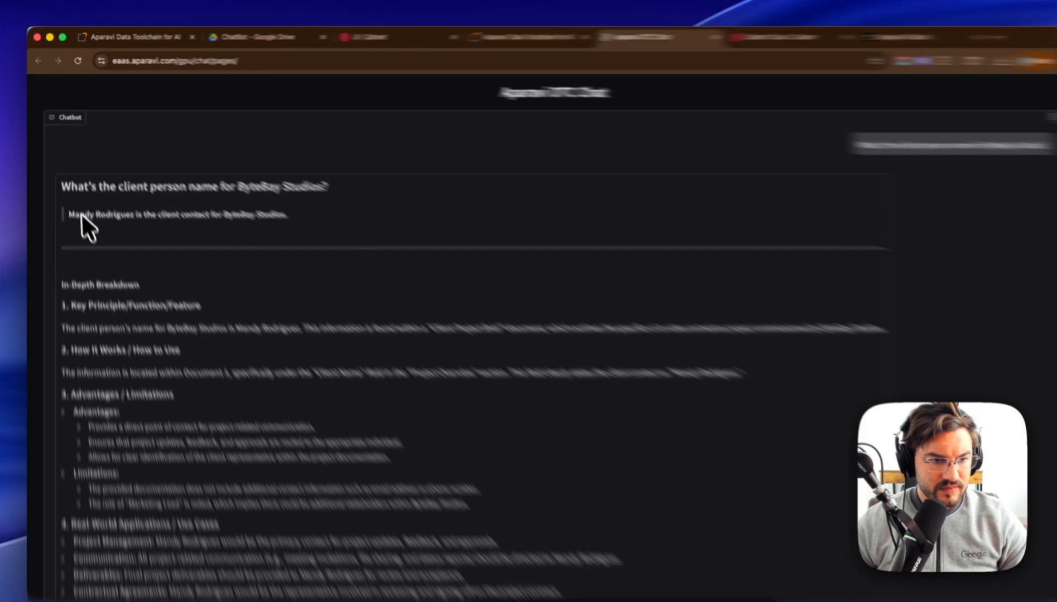
left_click_drag(68, 215, 134, 217)
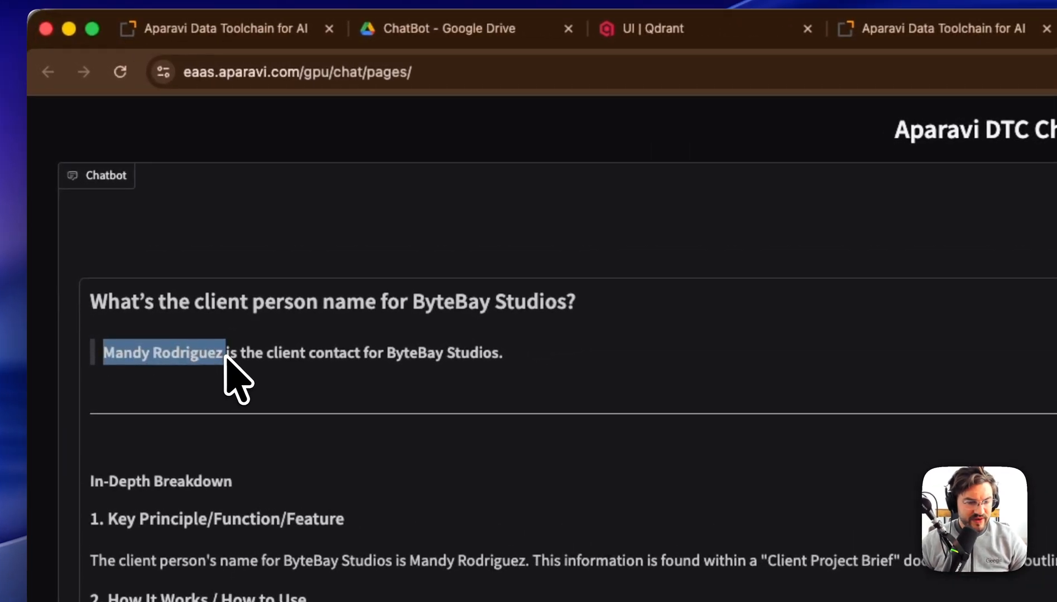